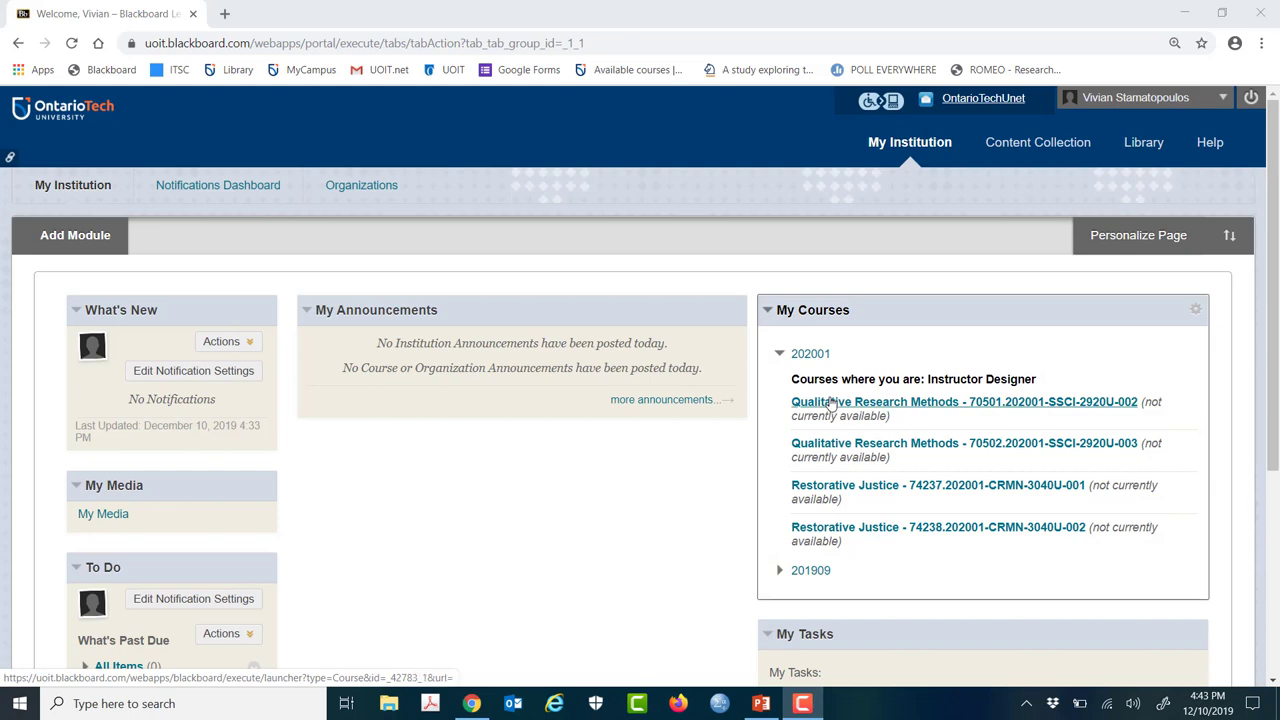
Open the Qualitative Research Methods 70501 course's Content area and its Kaltura Media gallery.
left_click(829, 403)
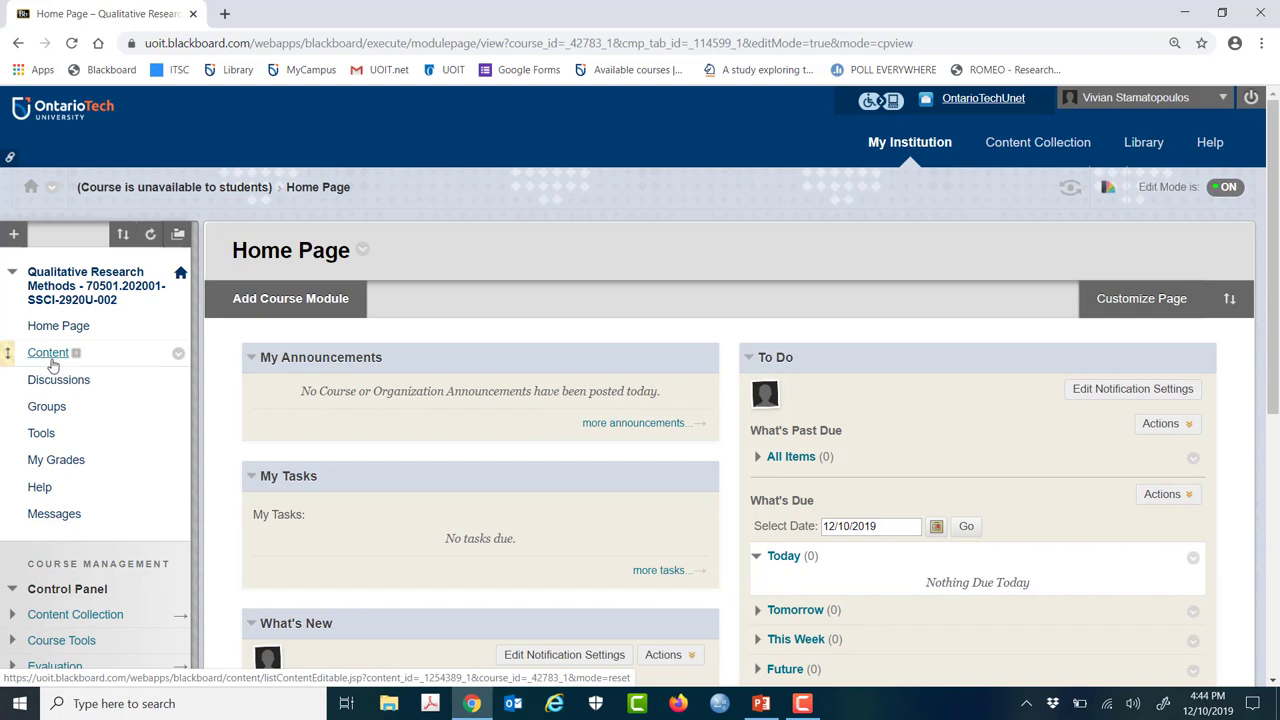
left_click(52, 363)
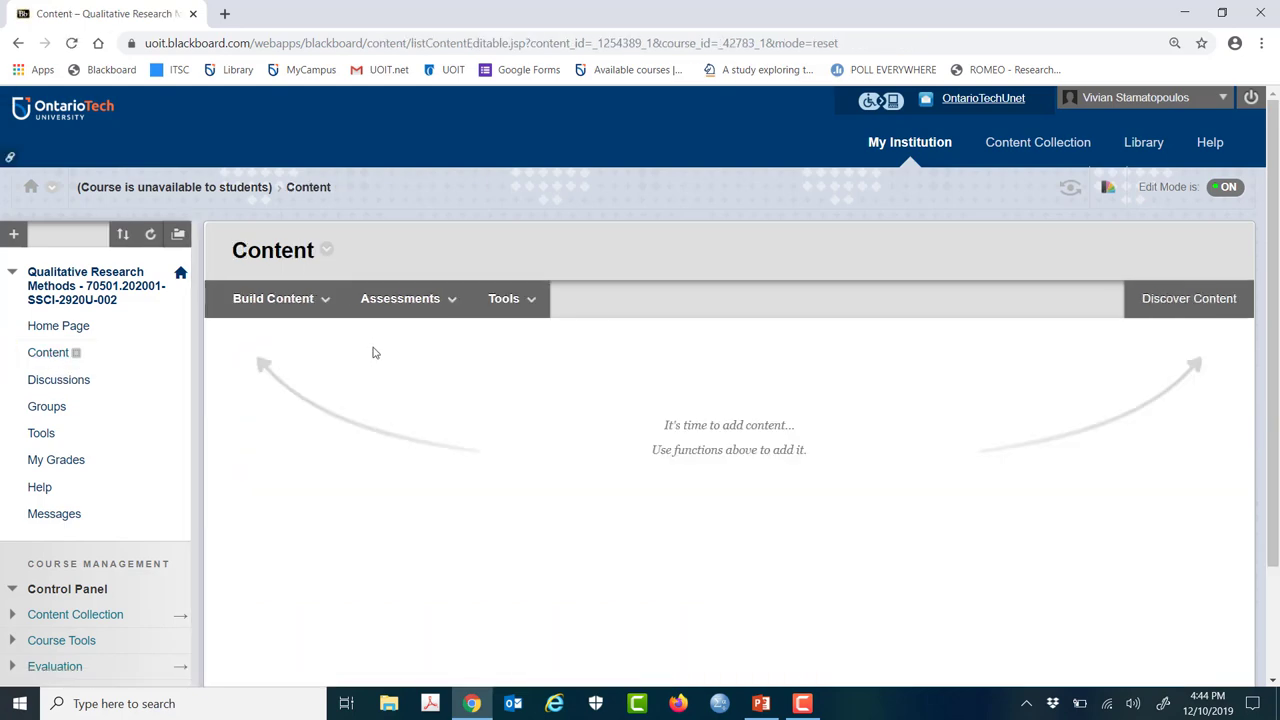
left_click(503, 303)
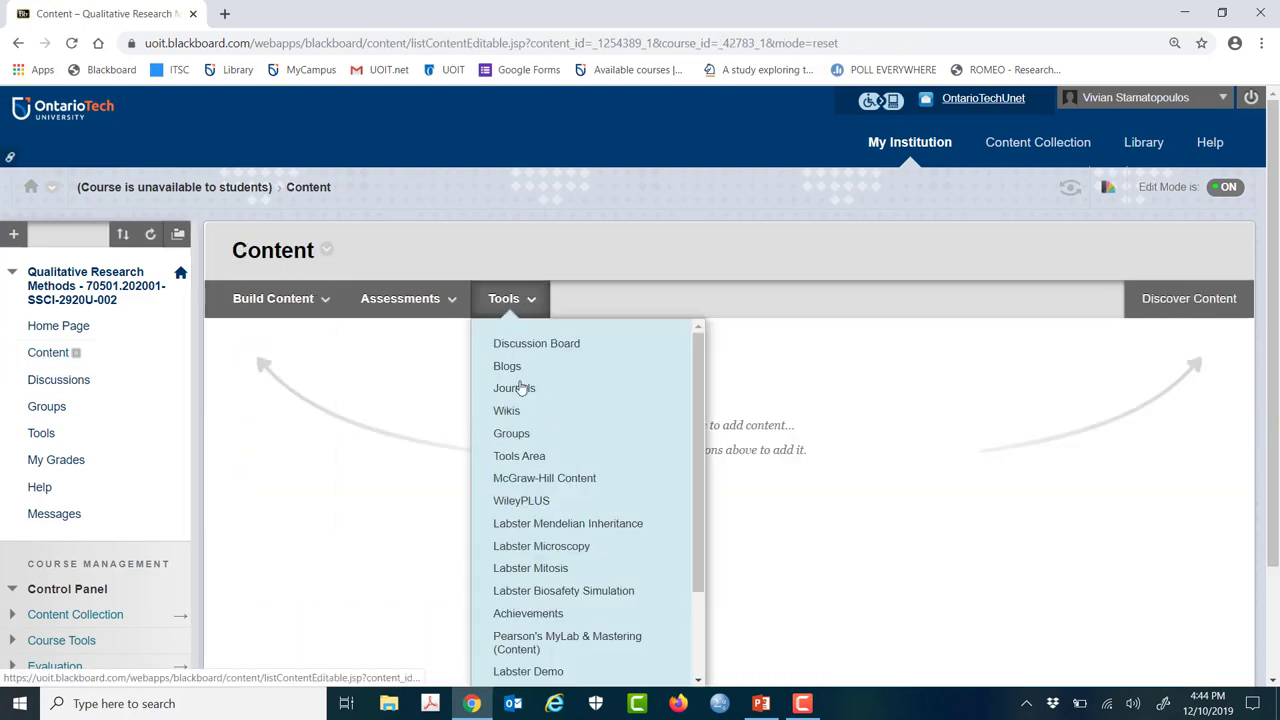
scroll(520, 388, "down", 3)
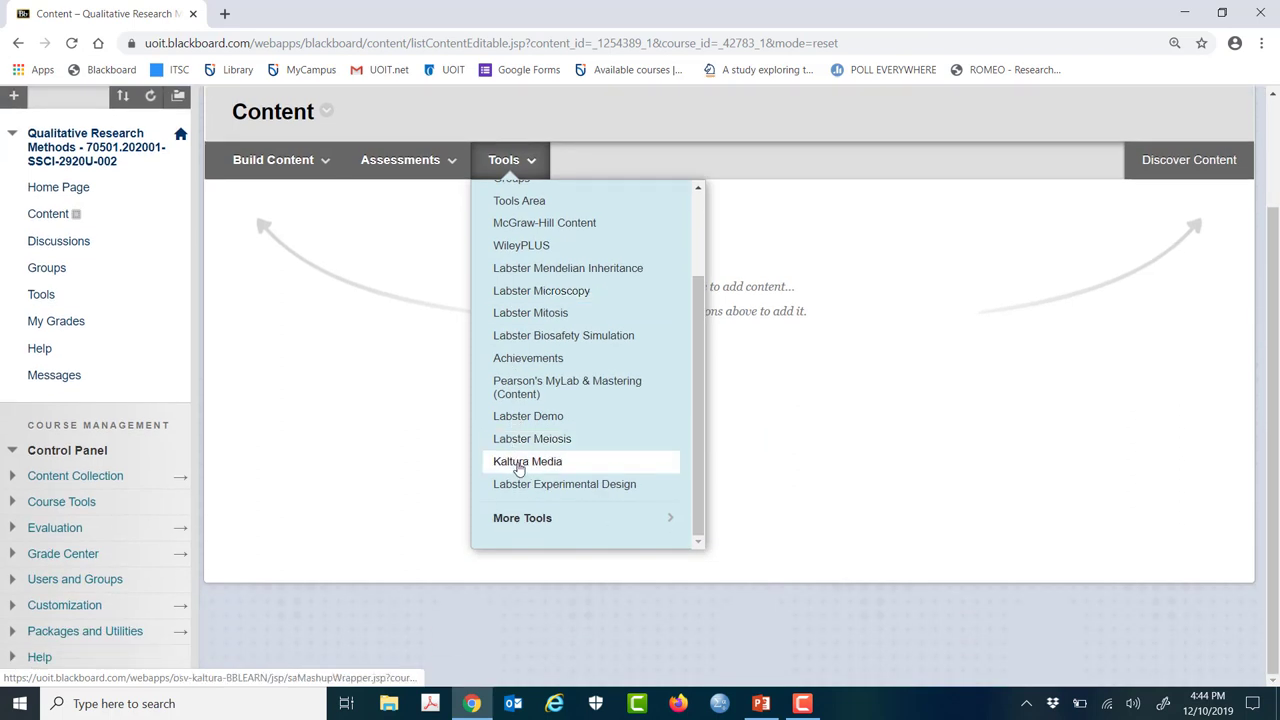
left_click(518, 465)
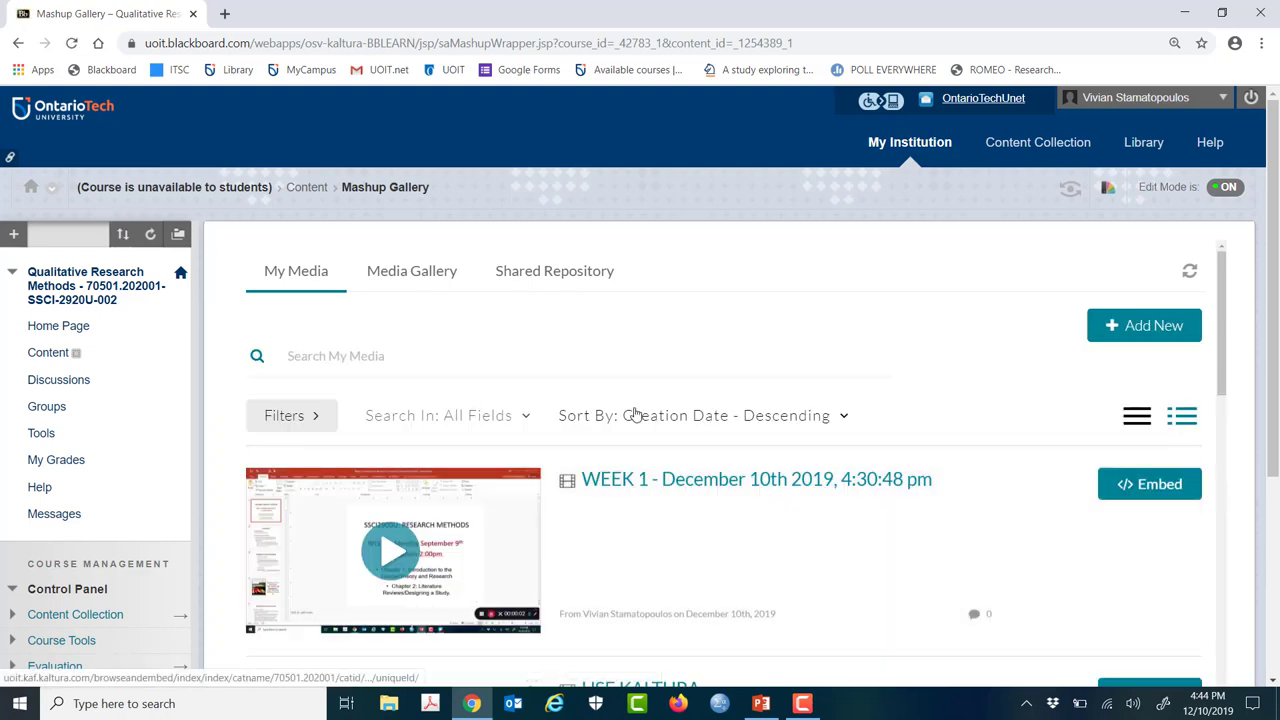
Launch a new Kaltura Capture recording from the gallery's Add New menu.
scroll(634, 409, "down", 10)
scroll(634, 409, "down", 3)
scroll(617, 420, "up", 15)
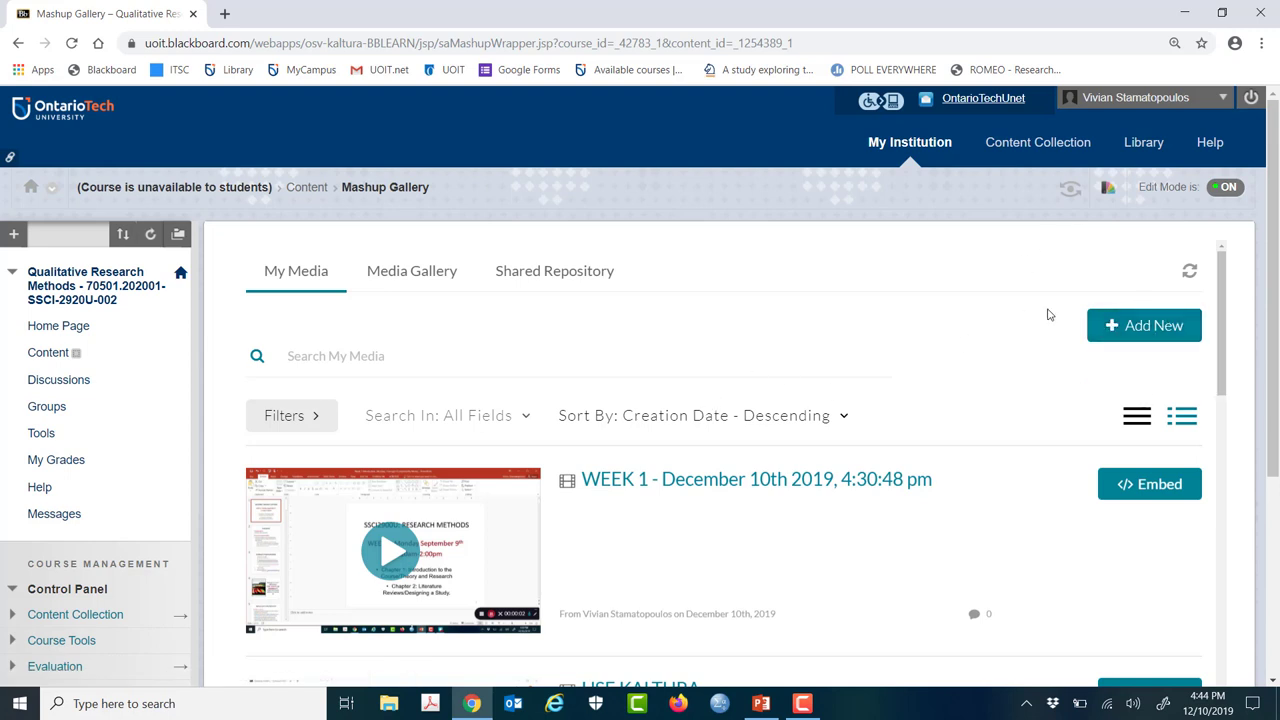
left_click(1129, 329)
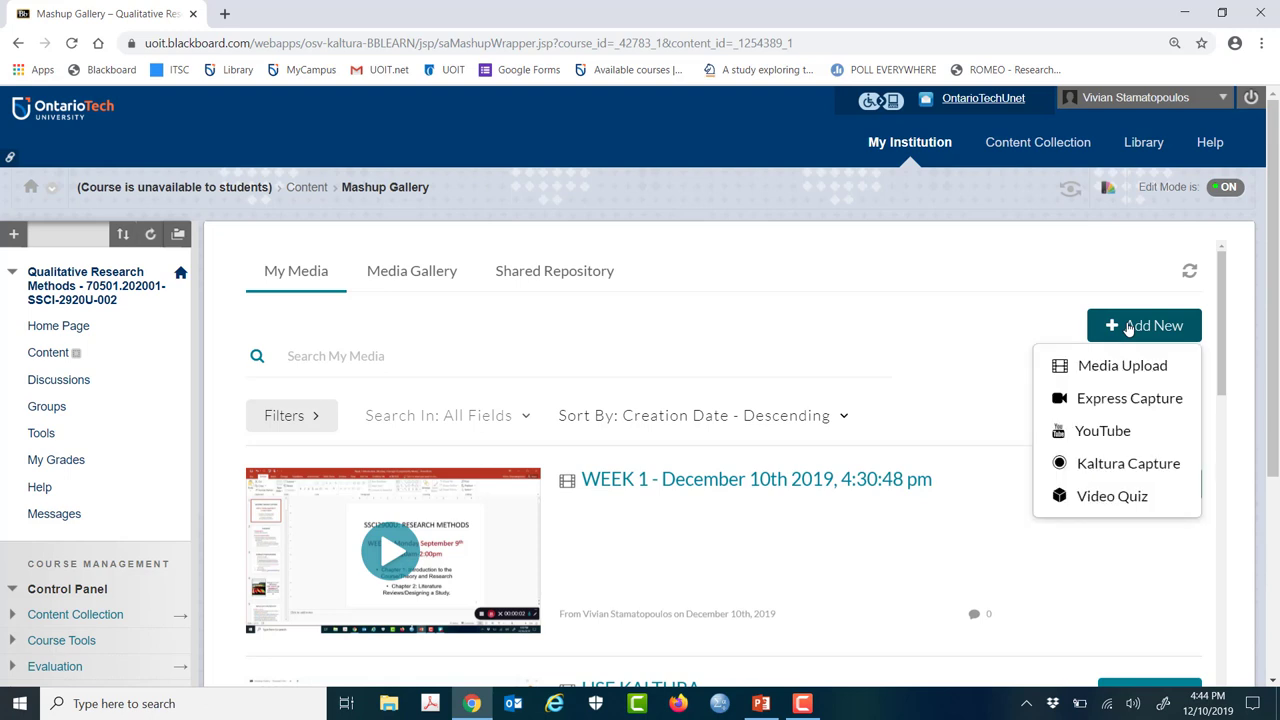
left_click(1104, 466)
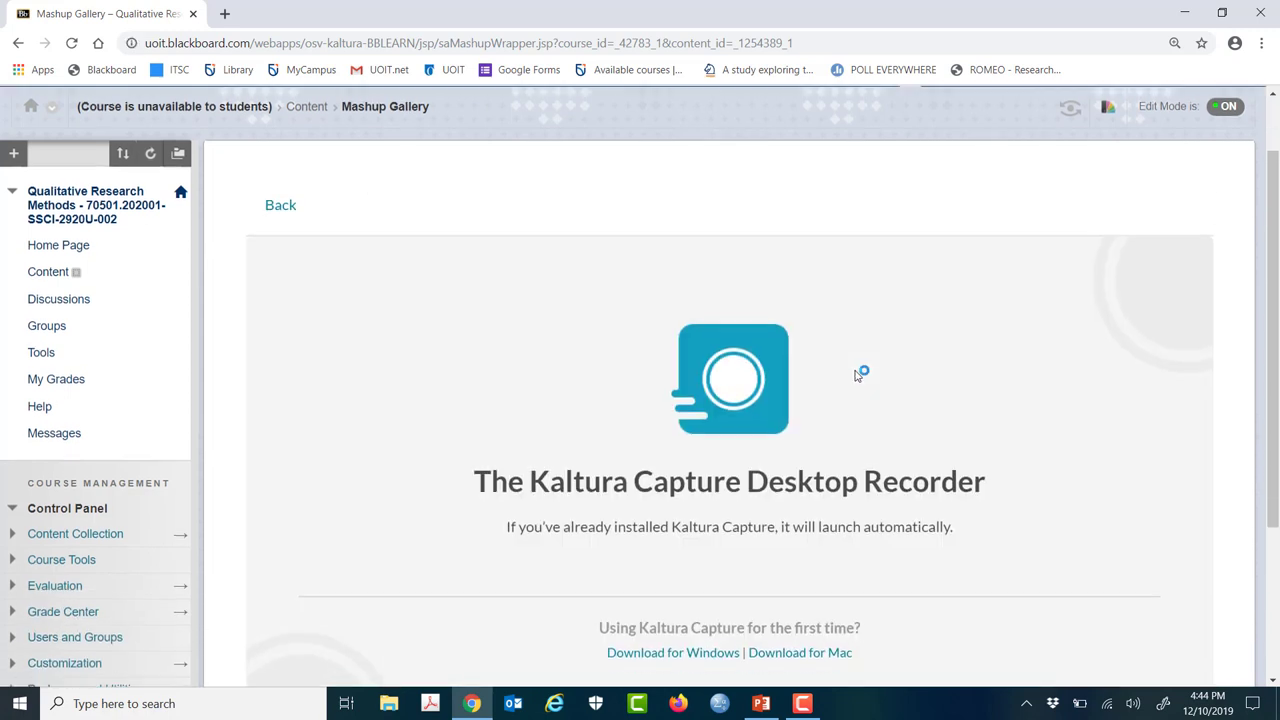
Move the Kaltura Capture window lower and start a new full-screen recording.
scroll(862, 373, "down", 2)
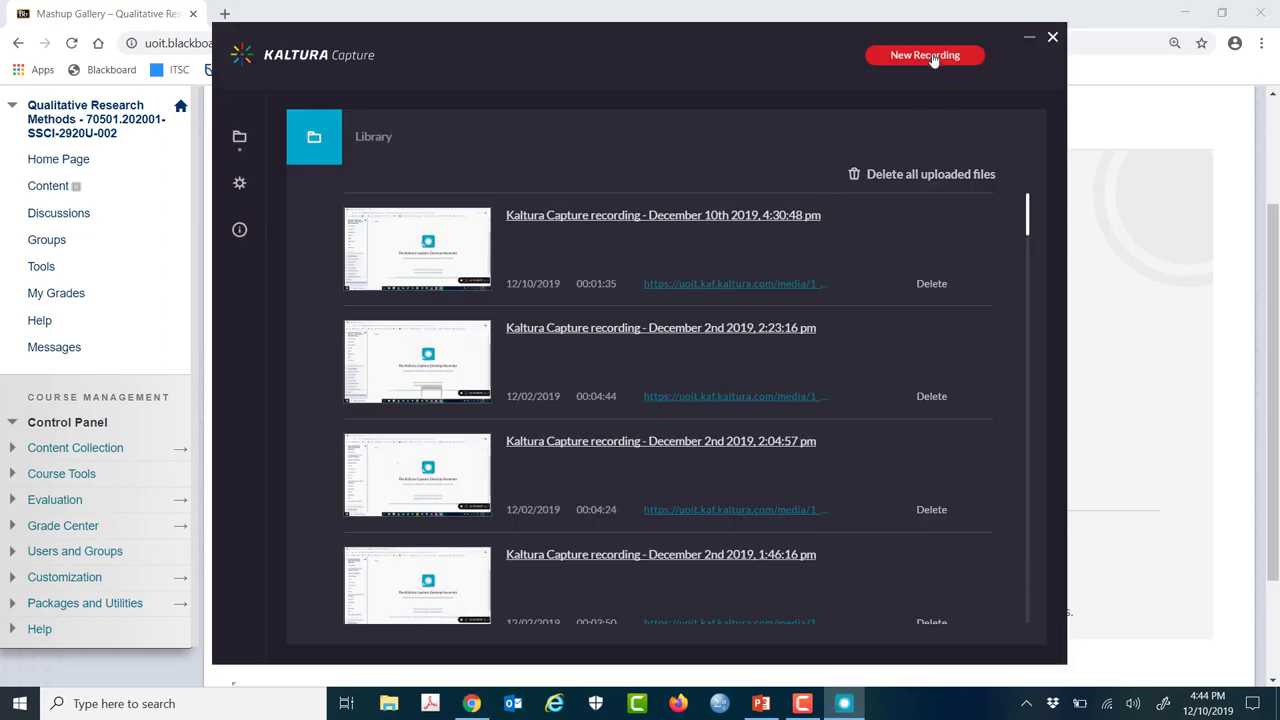
left_click_drag(763, 48, 762, 97)
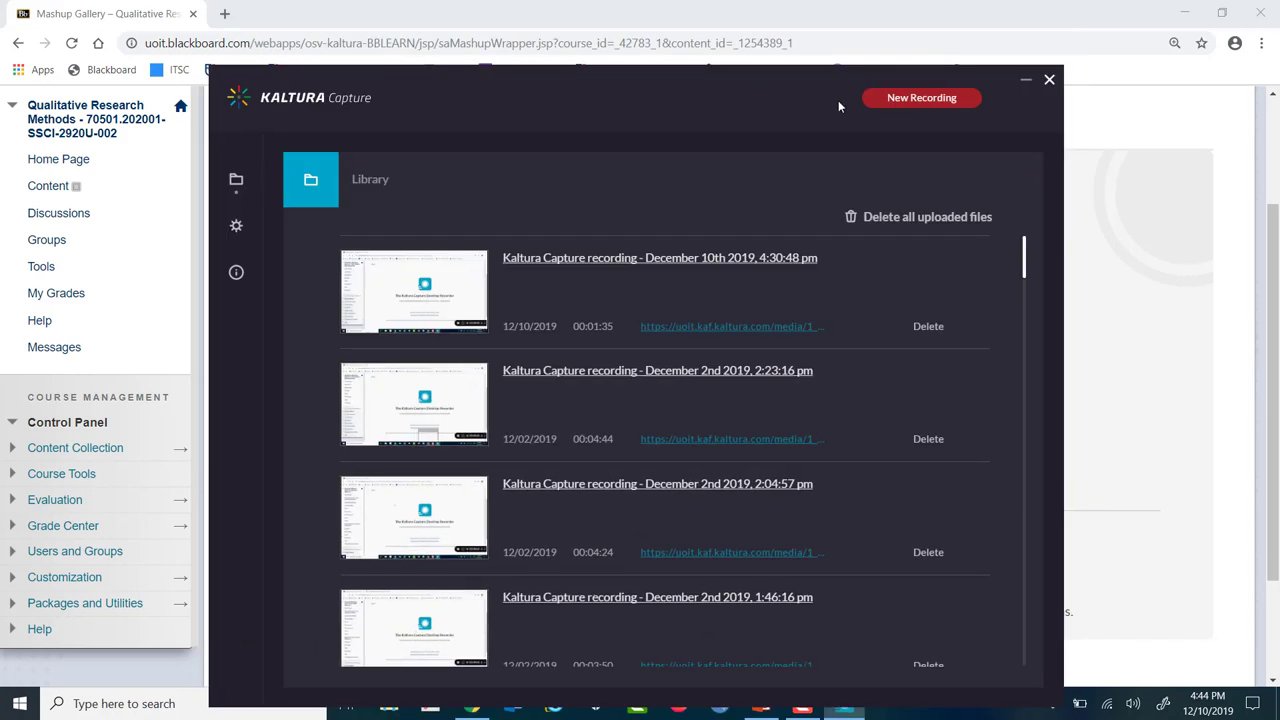
left_click(901, 98)
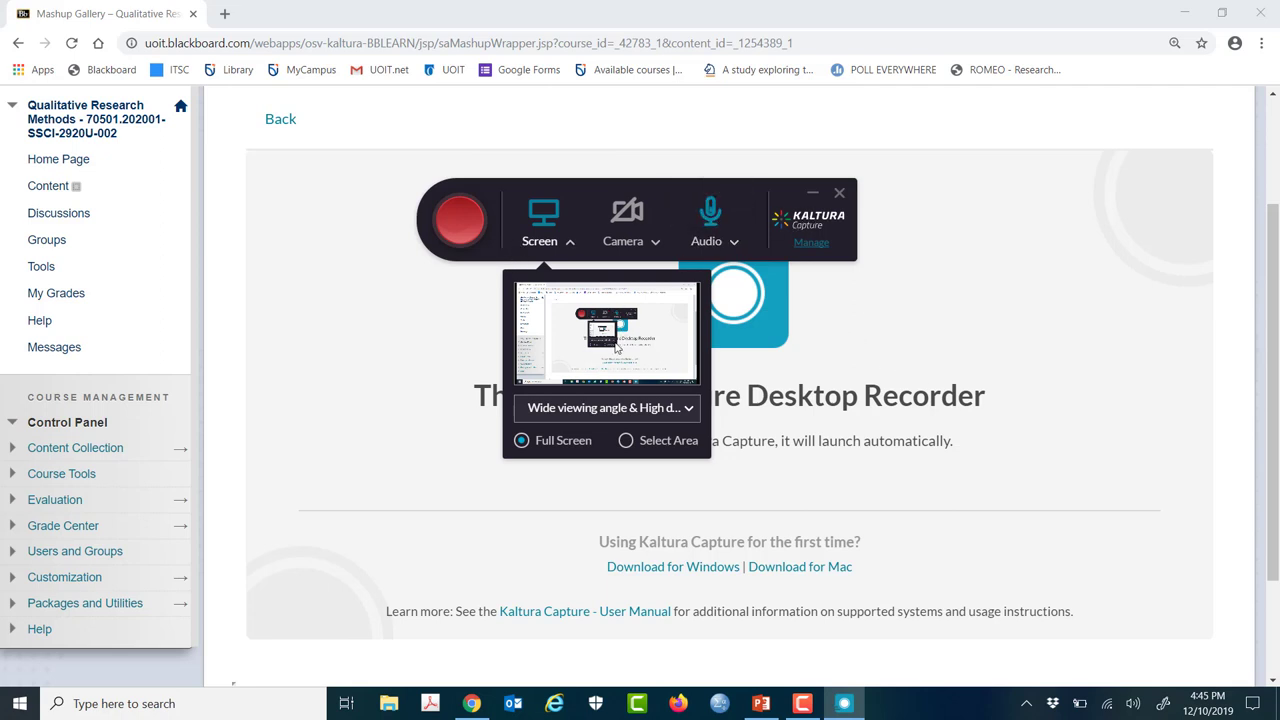
left_click(605, 410)
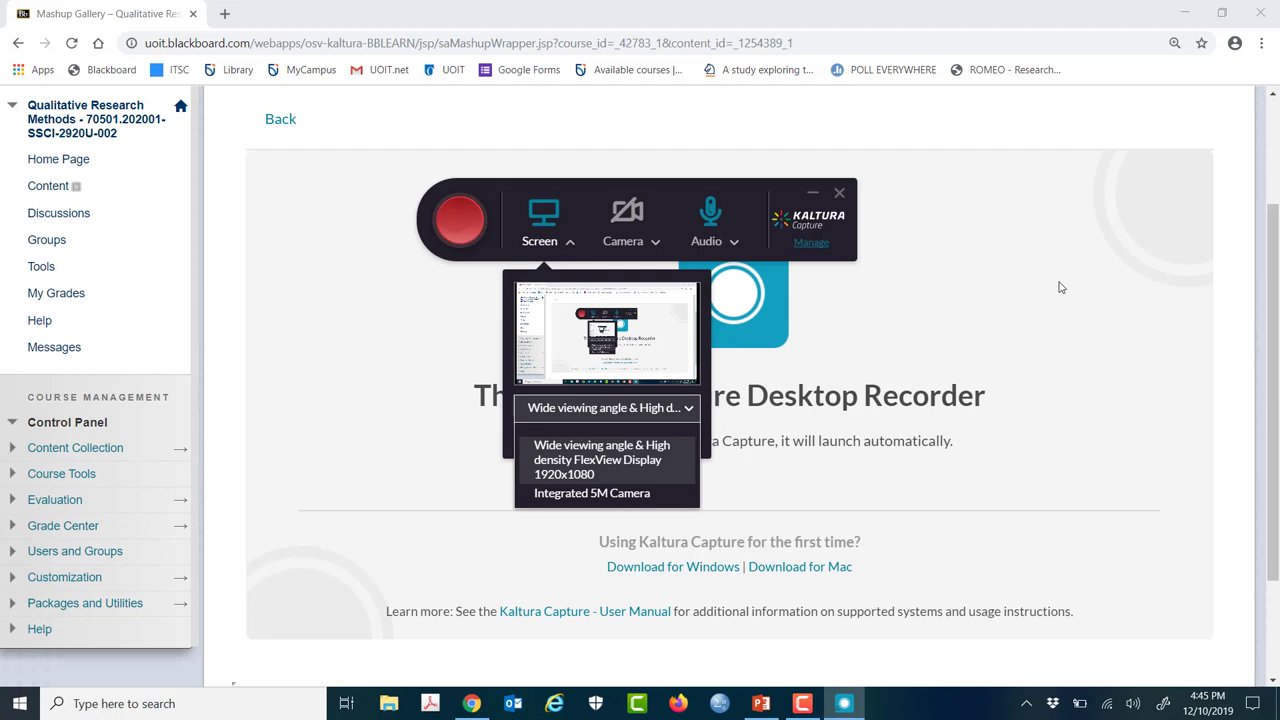
left_click(606, 453)
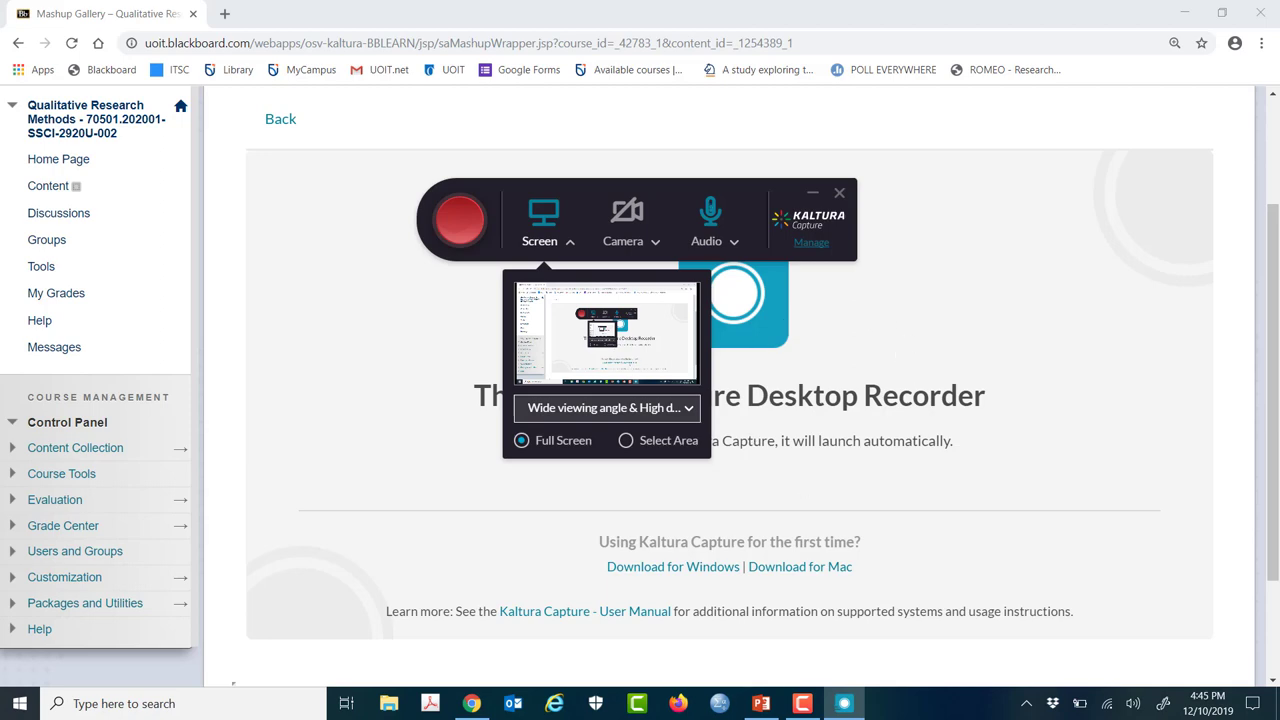
left_click(758, 706)
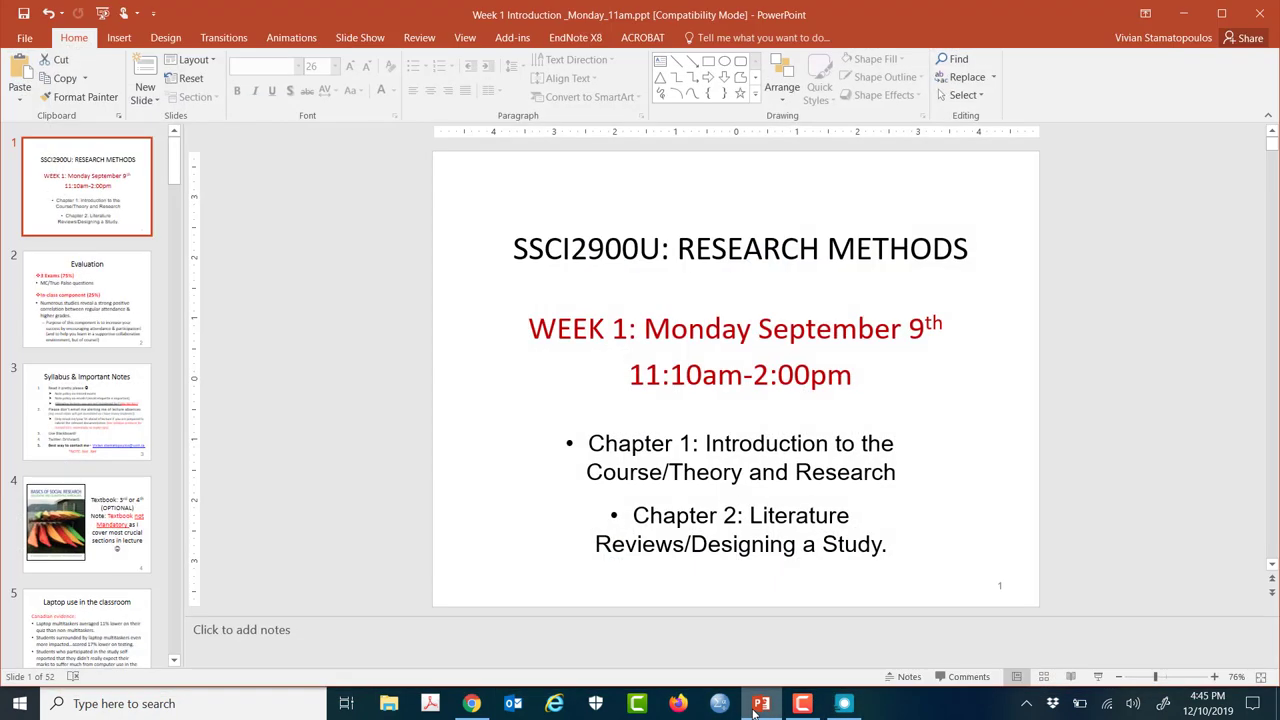
left_click(758, 706)
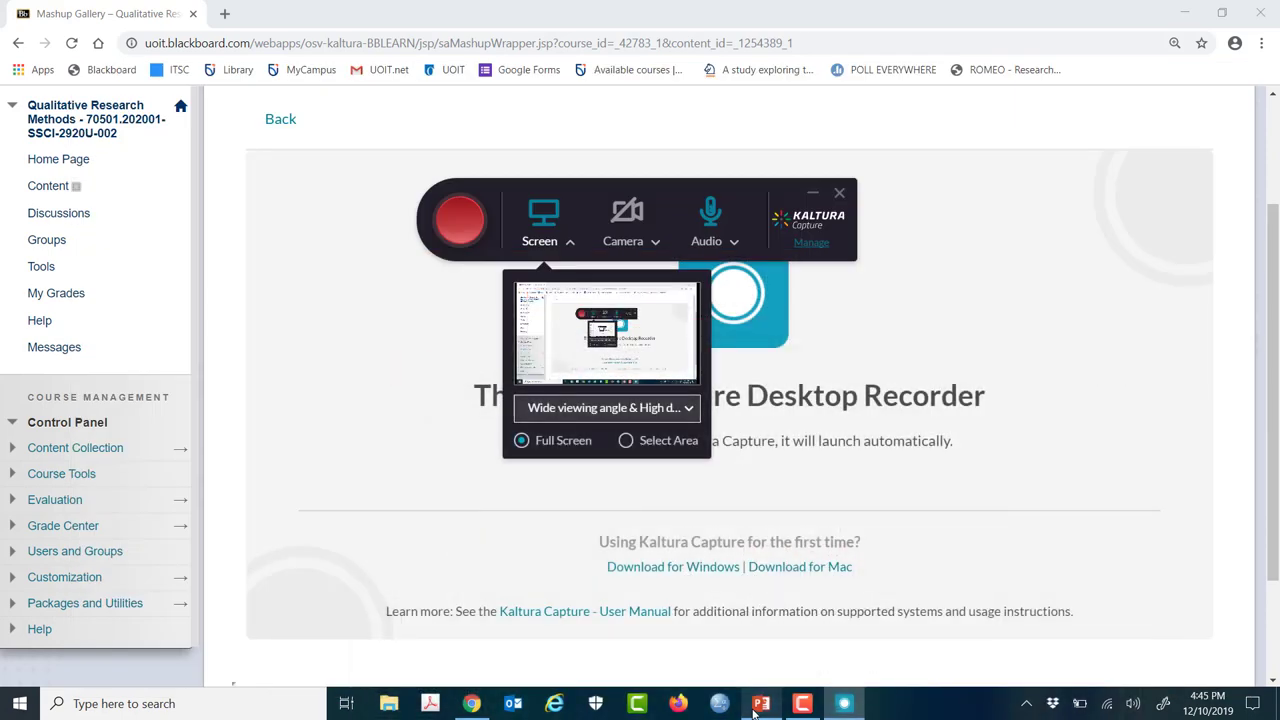
Start recording the screen over the Week 1 Research Methods PowerPoint title slide.
left_click(452, 224)
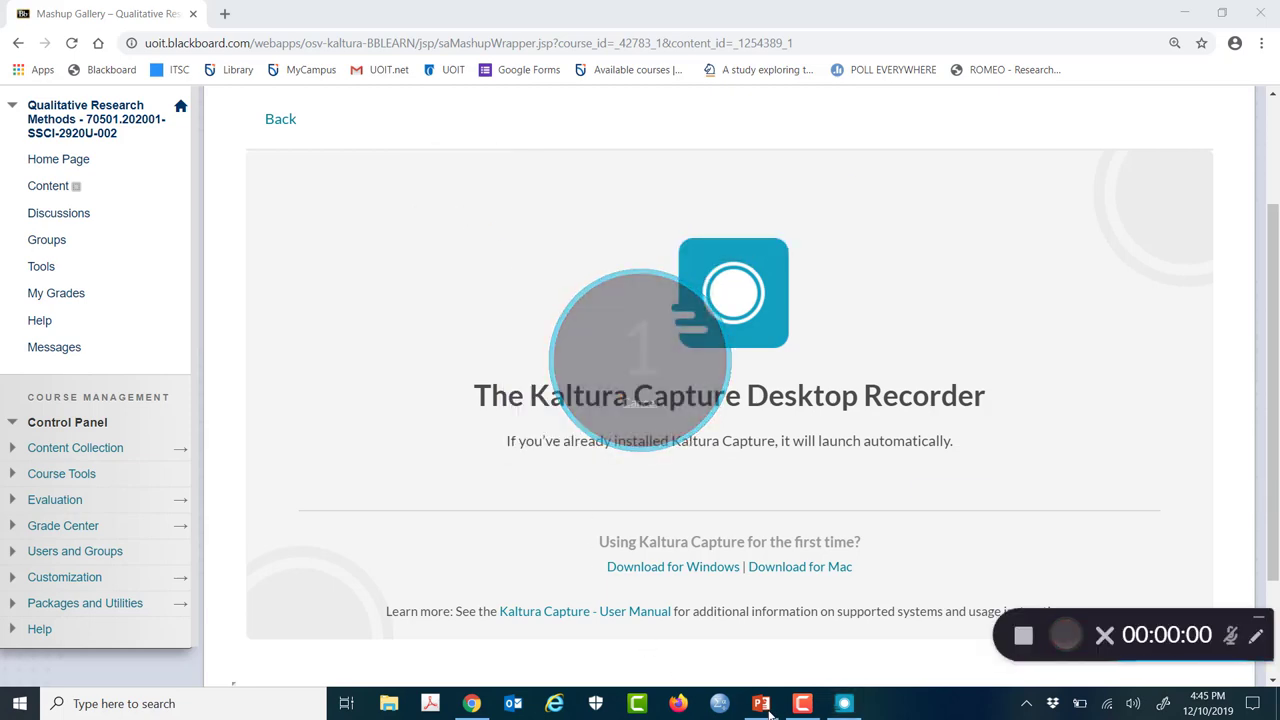
left_click(763, 705)
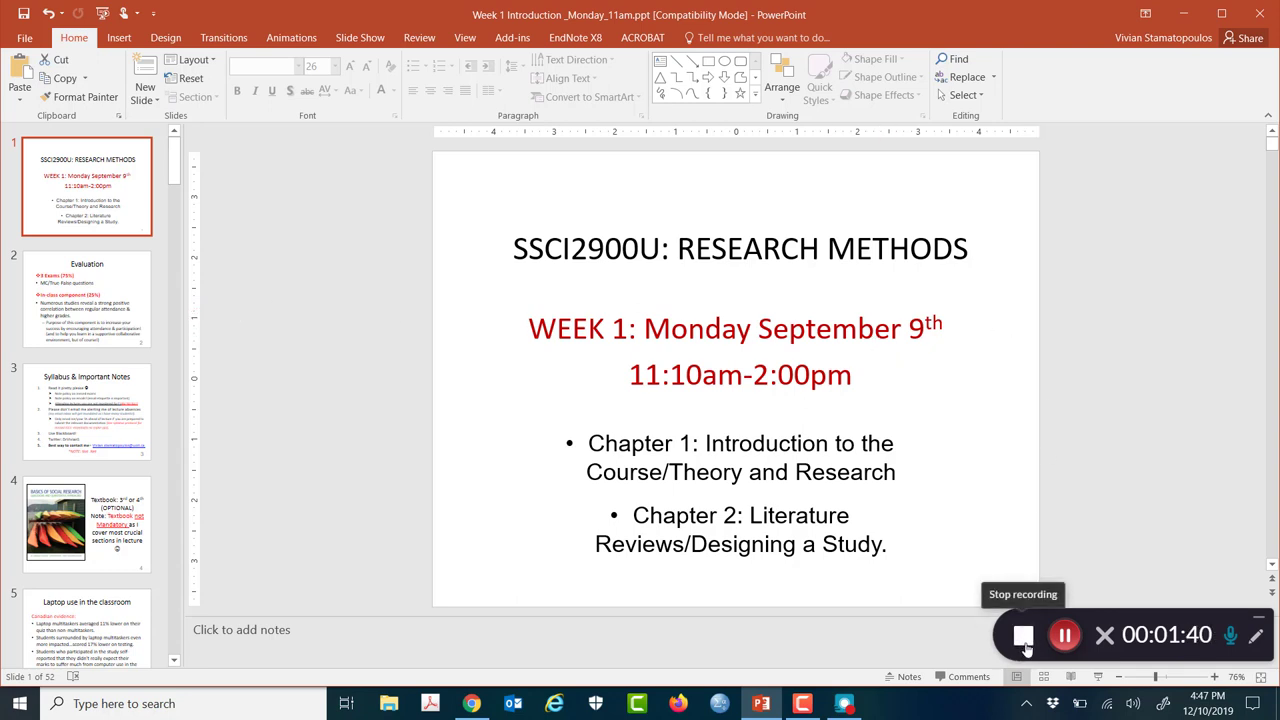
Stop and confirm ending the 1:42 recording, then save and upload it.
left_click(1023, 637)
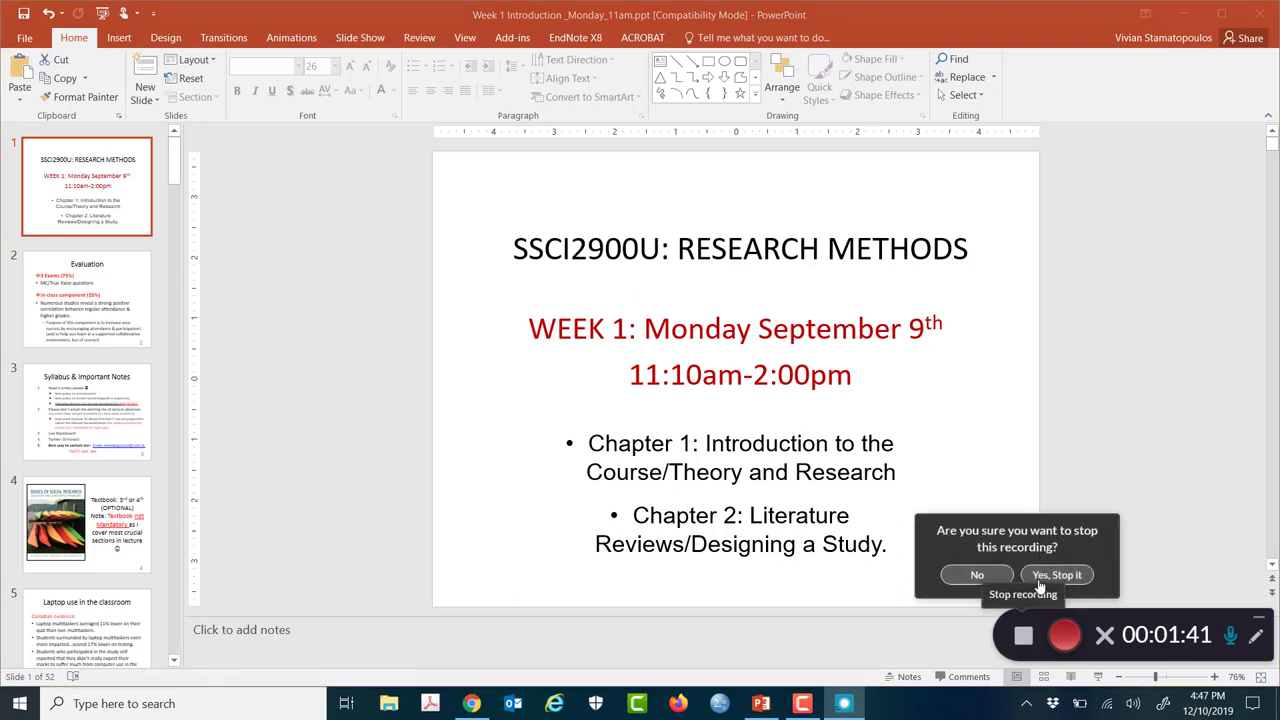
left_click(1041, 583)
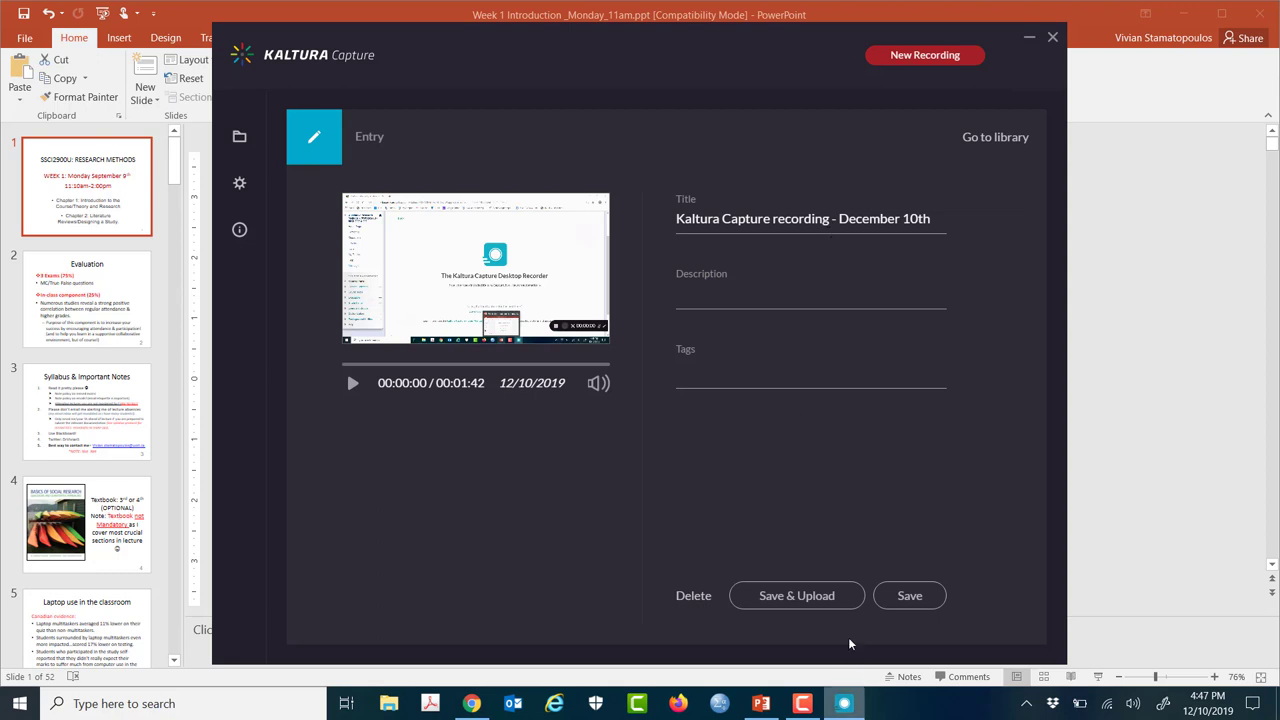
left_click(818, 596)
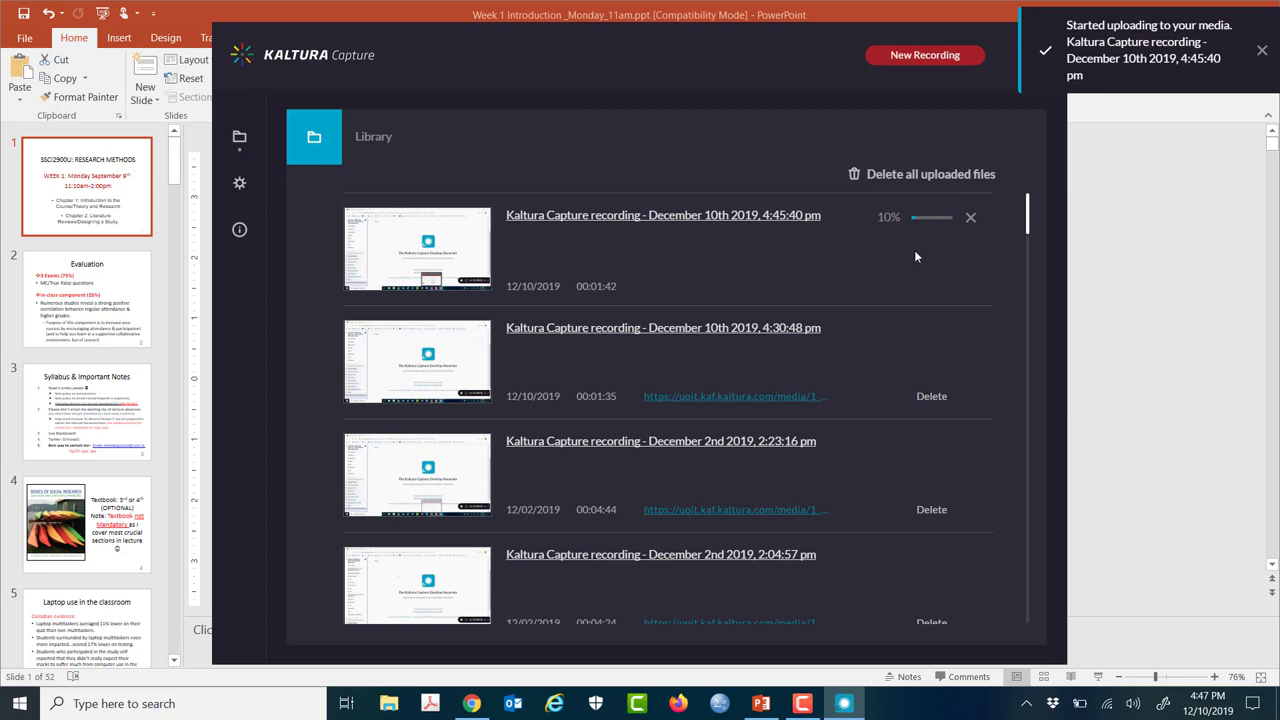
Dismiss the upload-started and upload-complete notifications for the December 10th recording.
left_click(1257, 53)
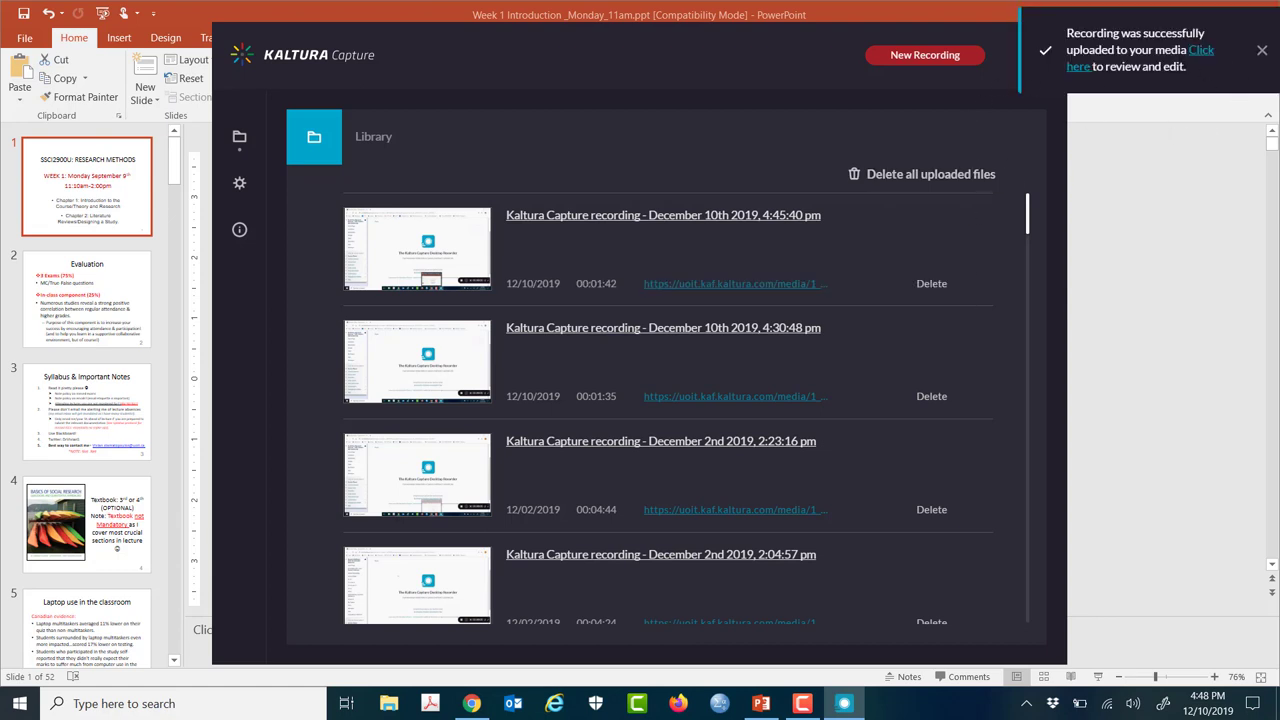
left_click(1204, 54)
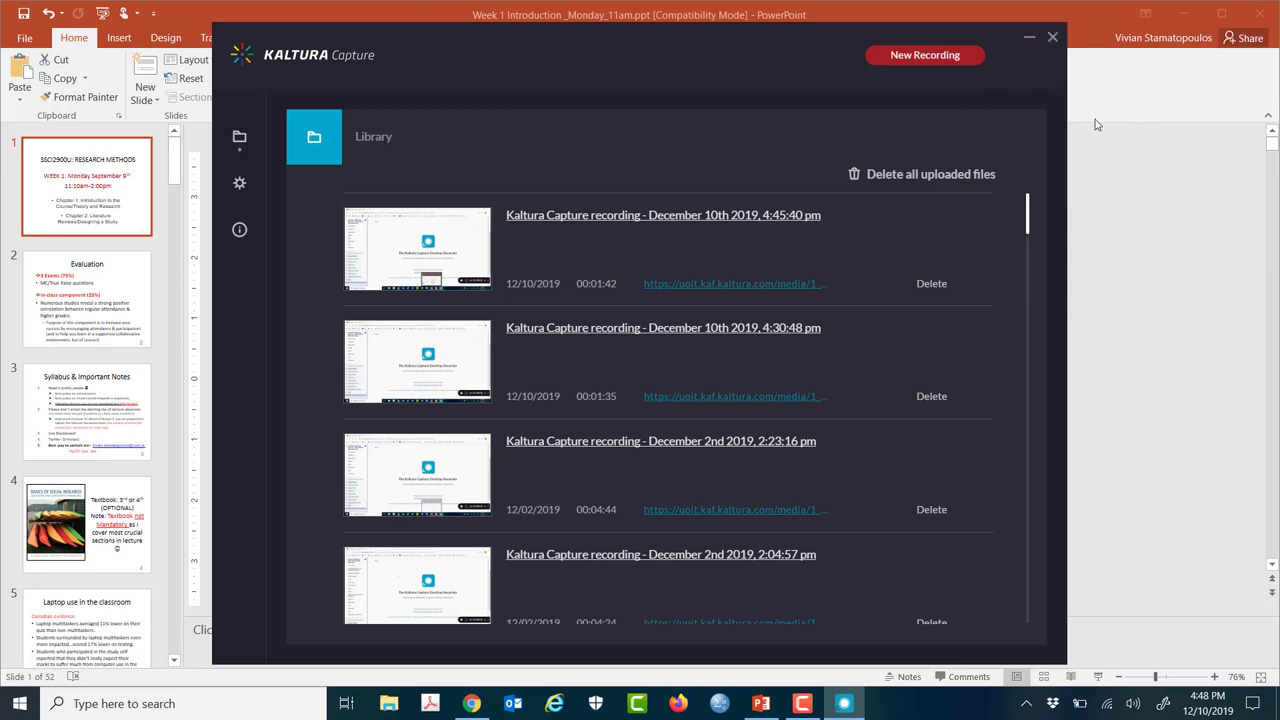
Close Kaltura Capture, minimize the slides, and open My Media from My Institution.
left_click(1052, 37)
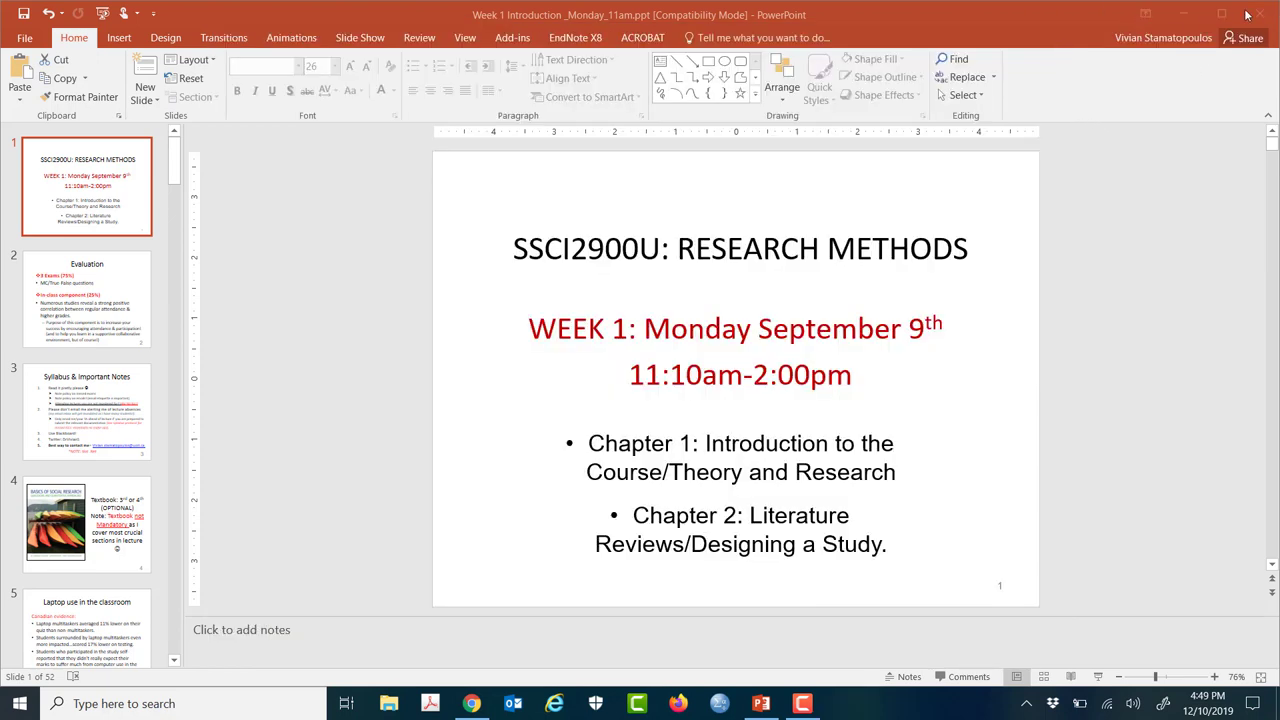
left_click(1184, 13)
scroll(317, 351, "up", 2)
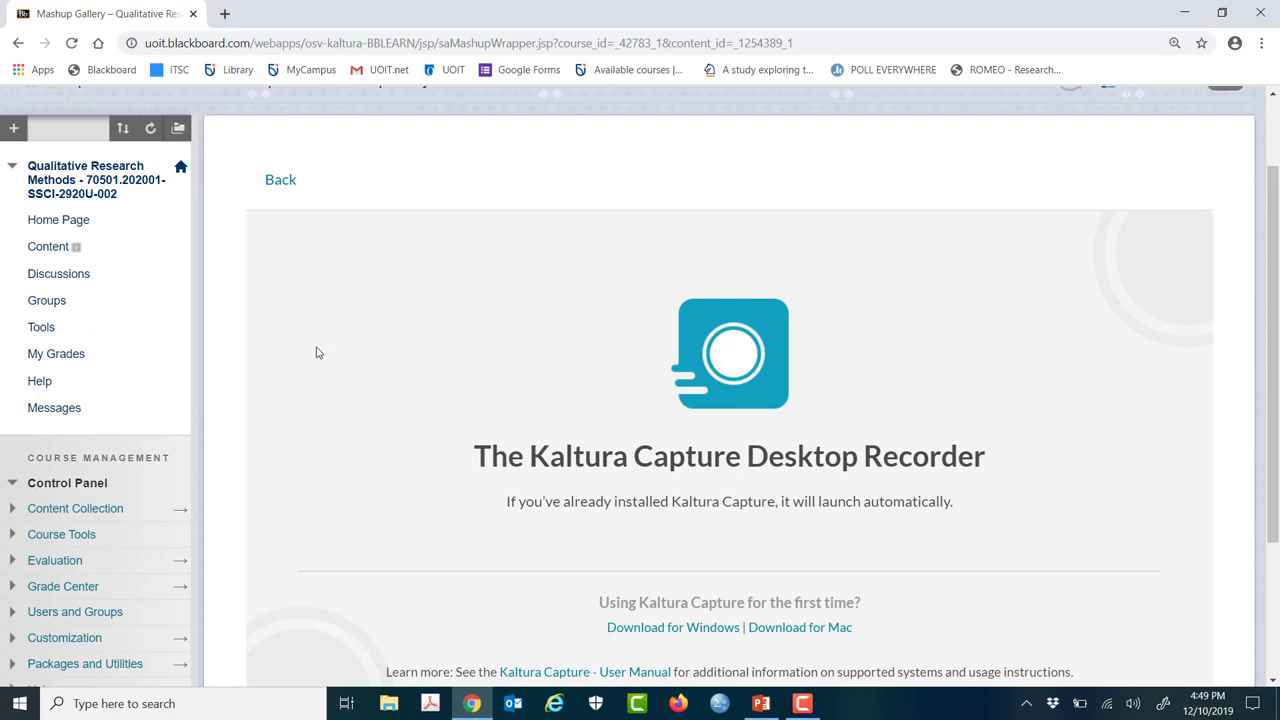
left_click(890, 146)
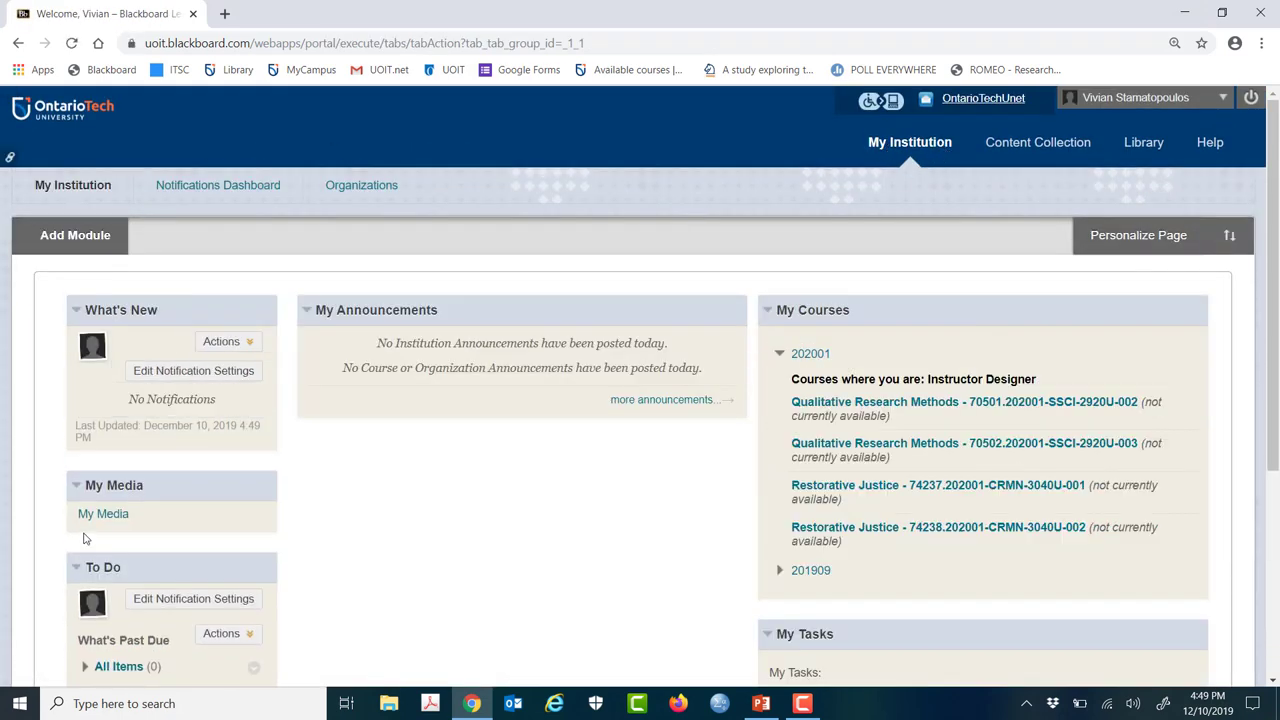
left_click(93, 514)
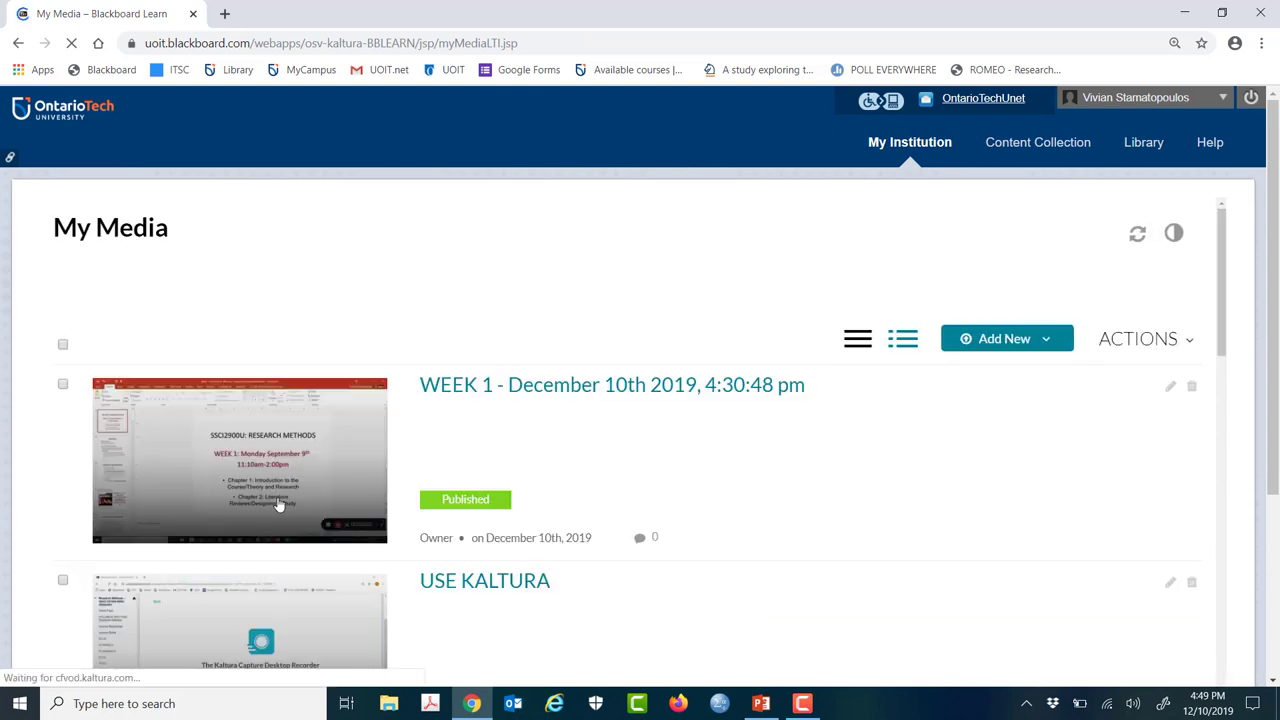
Reload My Media and open the 'WEEK 1 - December 10th 2019, 4:30:48 pm' video for editing.
scroll(926, 447, "down", 1)
scroll(923, 446, "down", 2)
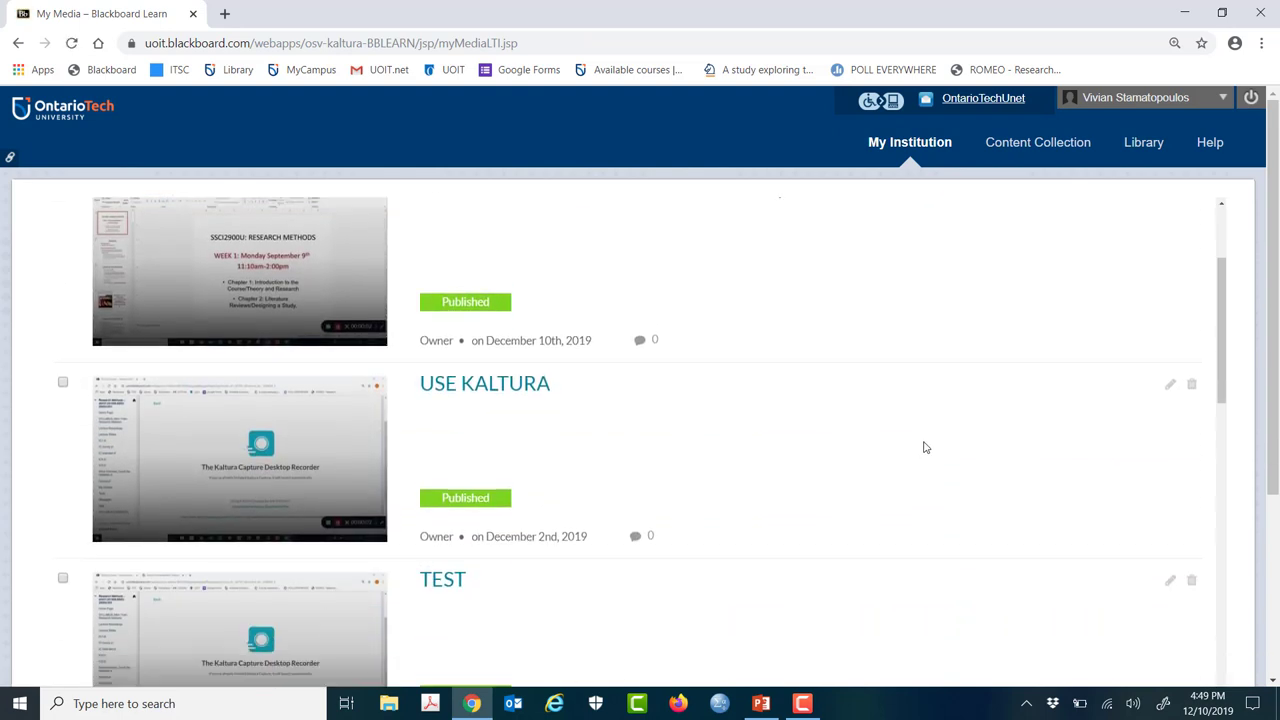
scroll(917, 449, "up", 3)
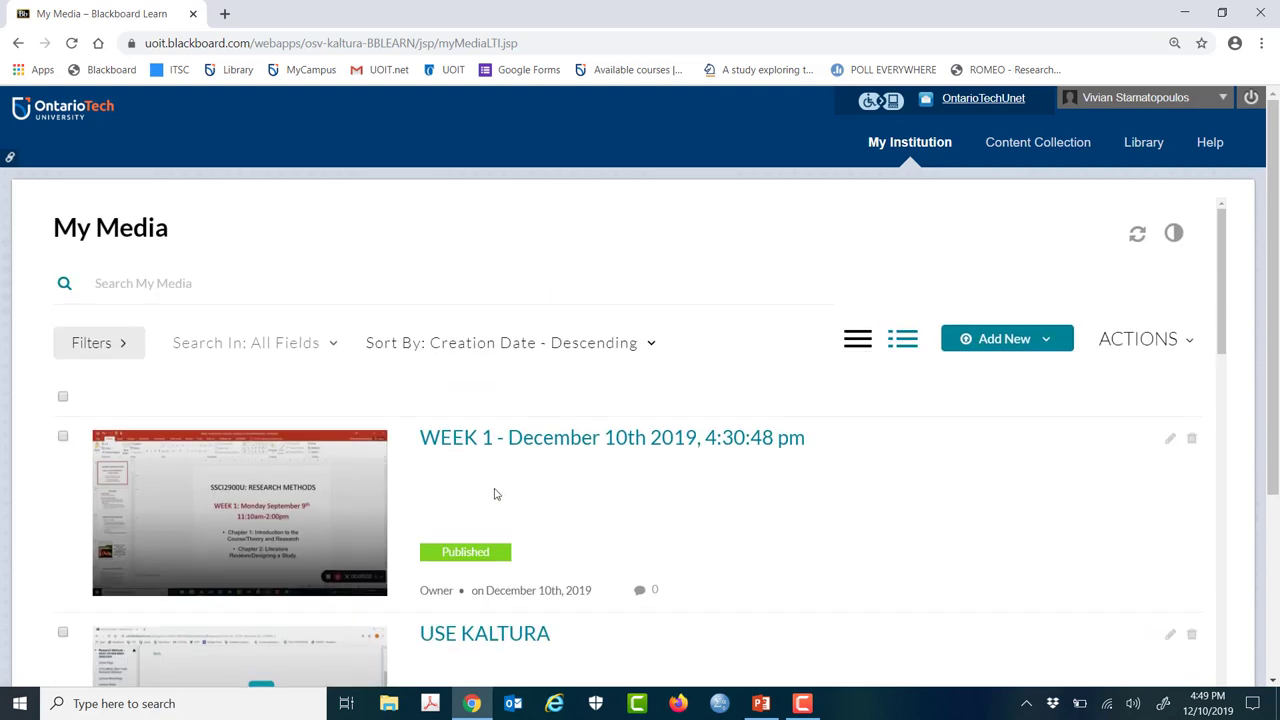
scroll(485, 476, "down", 2)
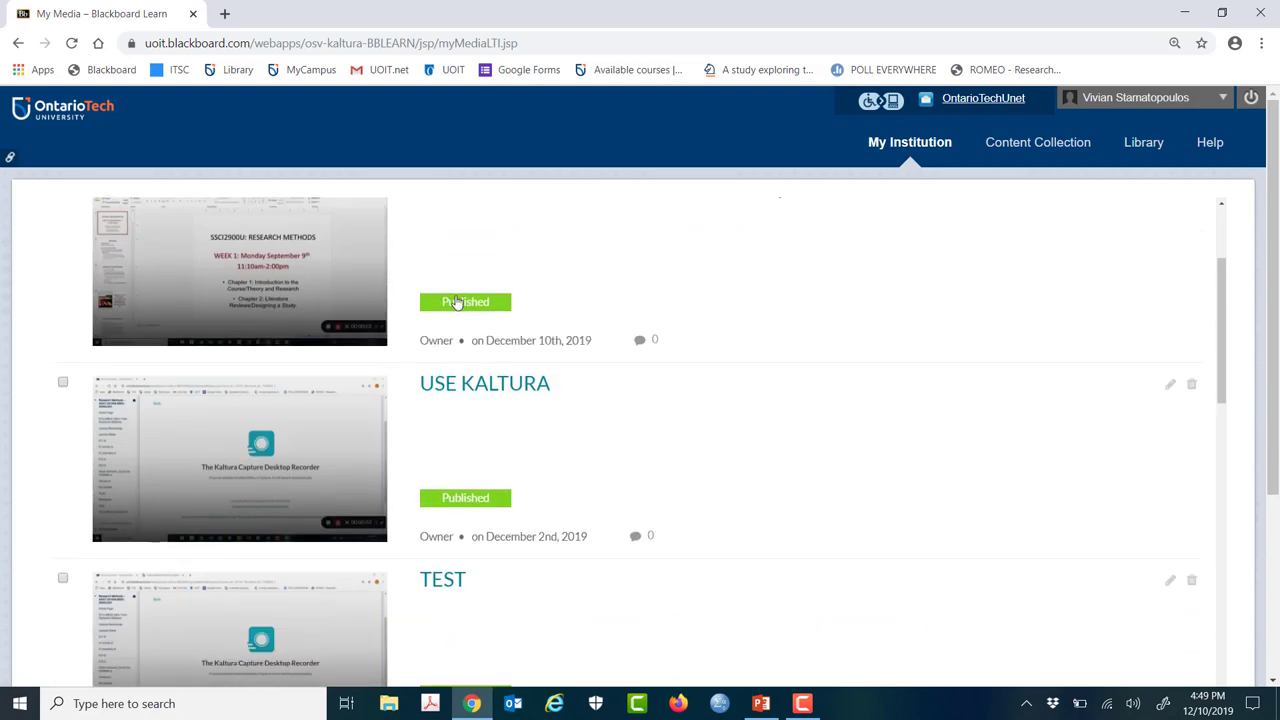
scroll(469, 379, "up", 2)
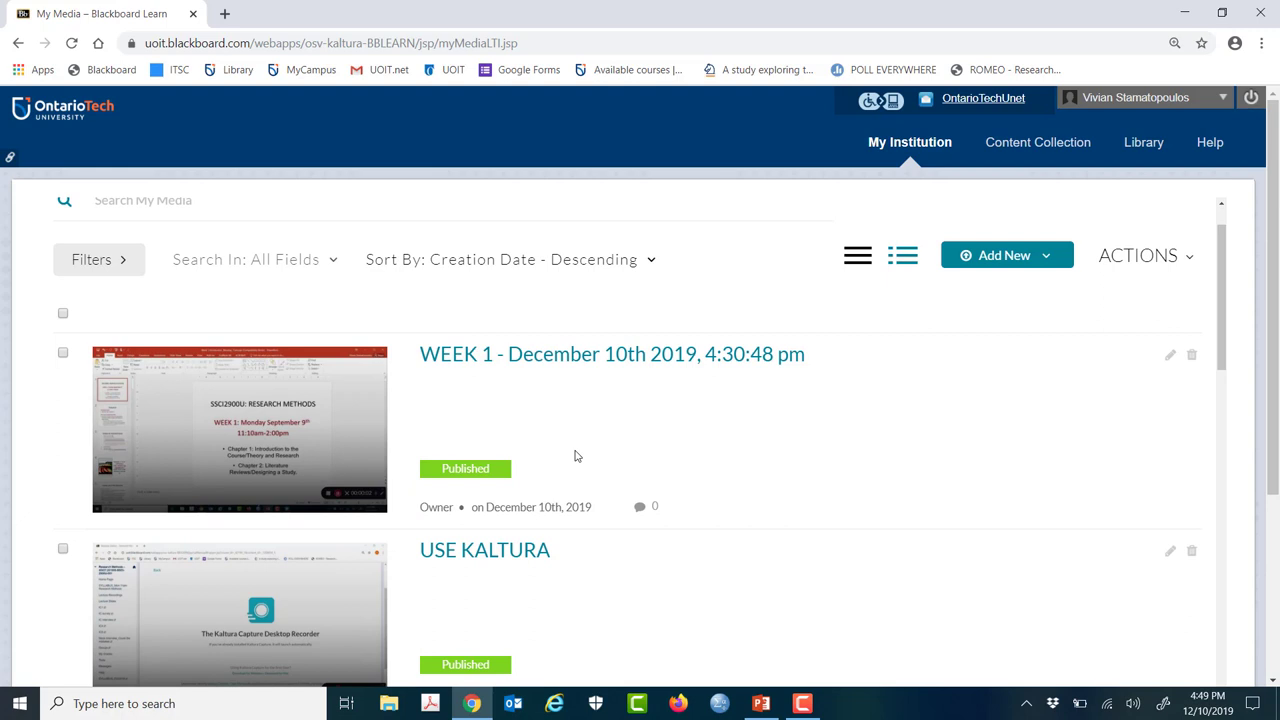
scroll(576, 452, "up", 1)
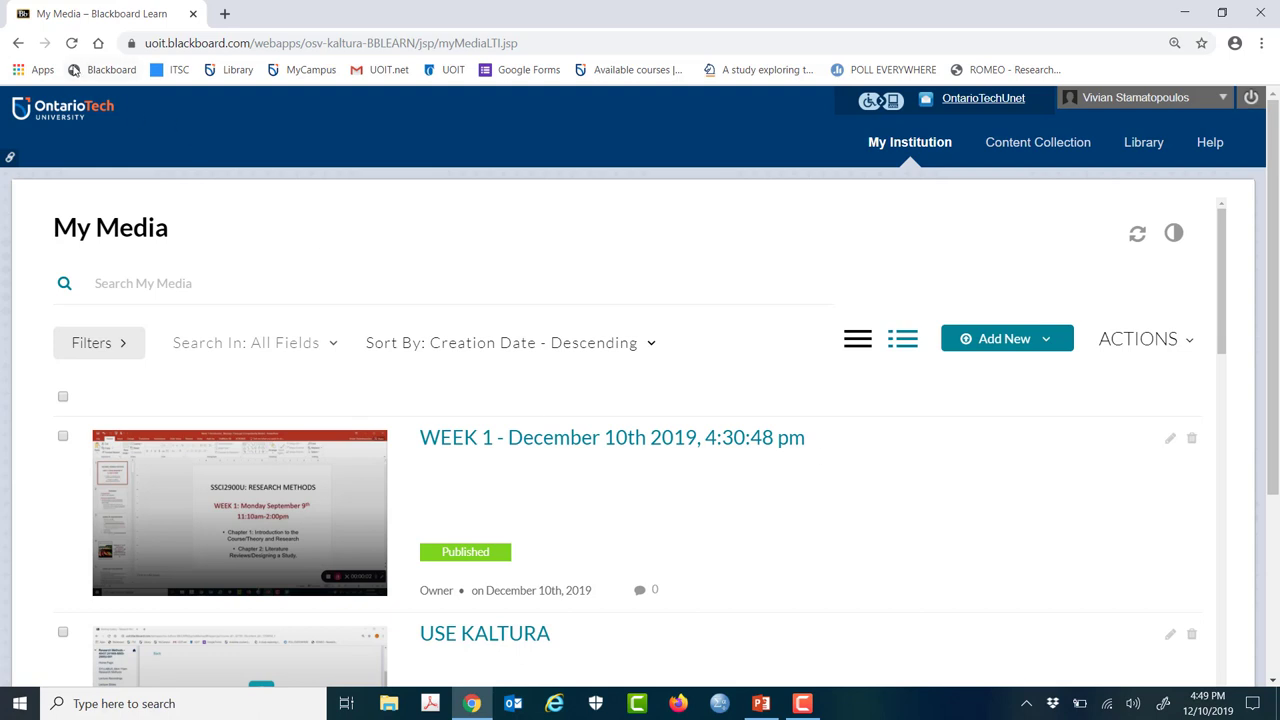
left_click(73, 44)
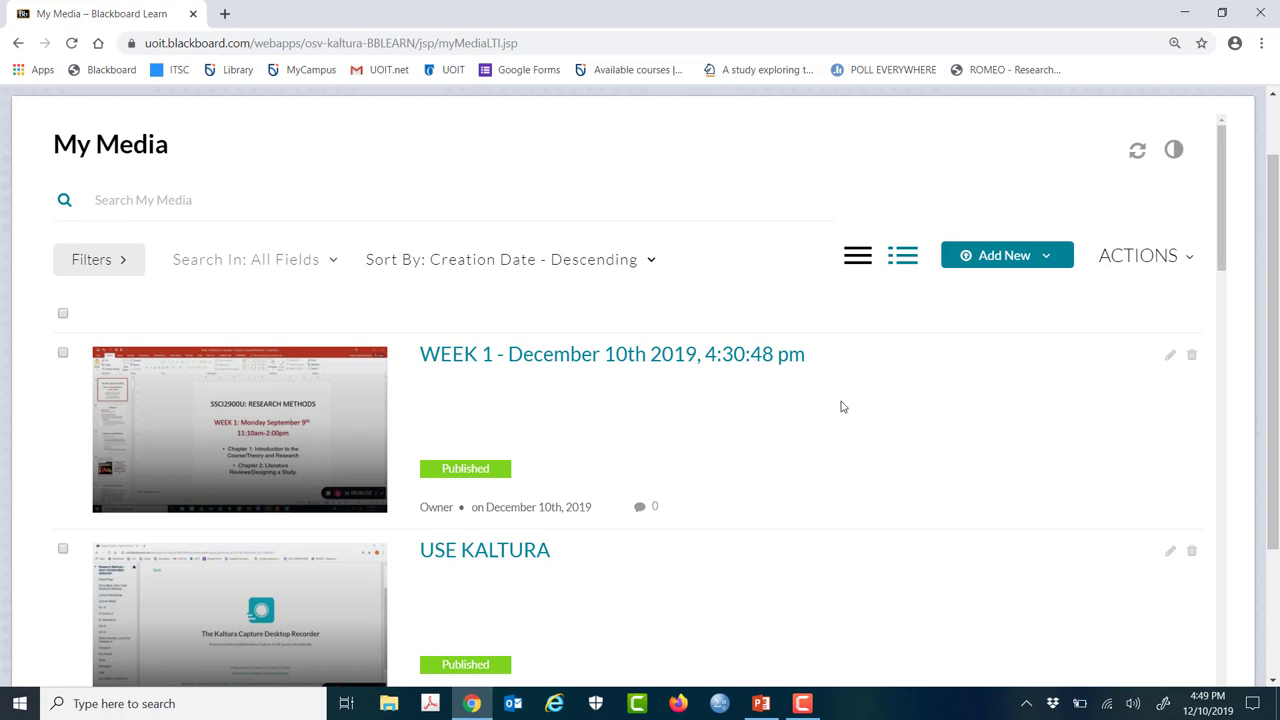
left_click(1171, 358)
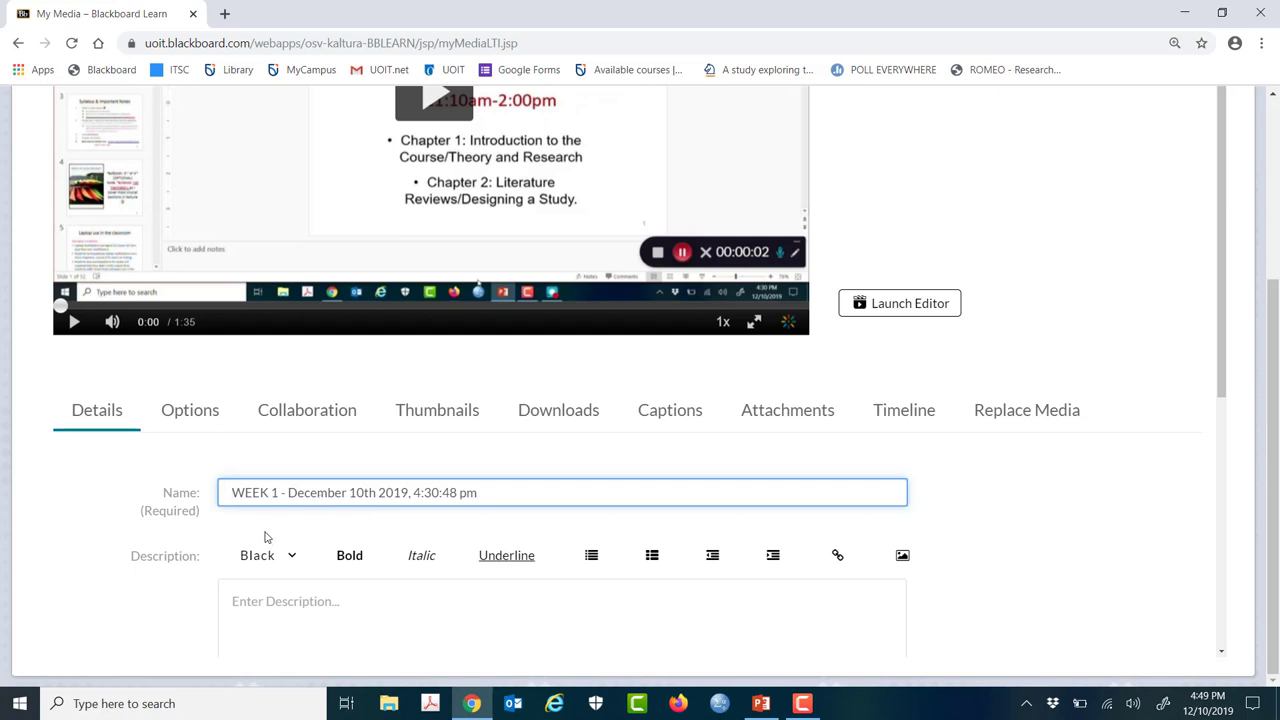
scroll(228, 502, "down", 3)
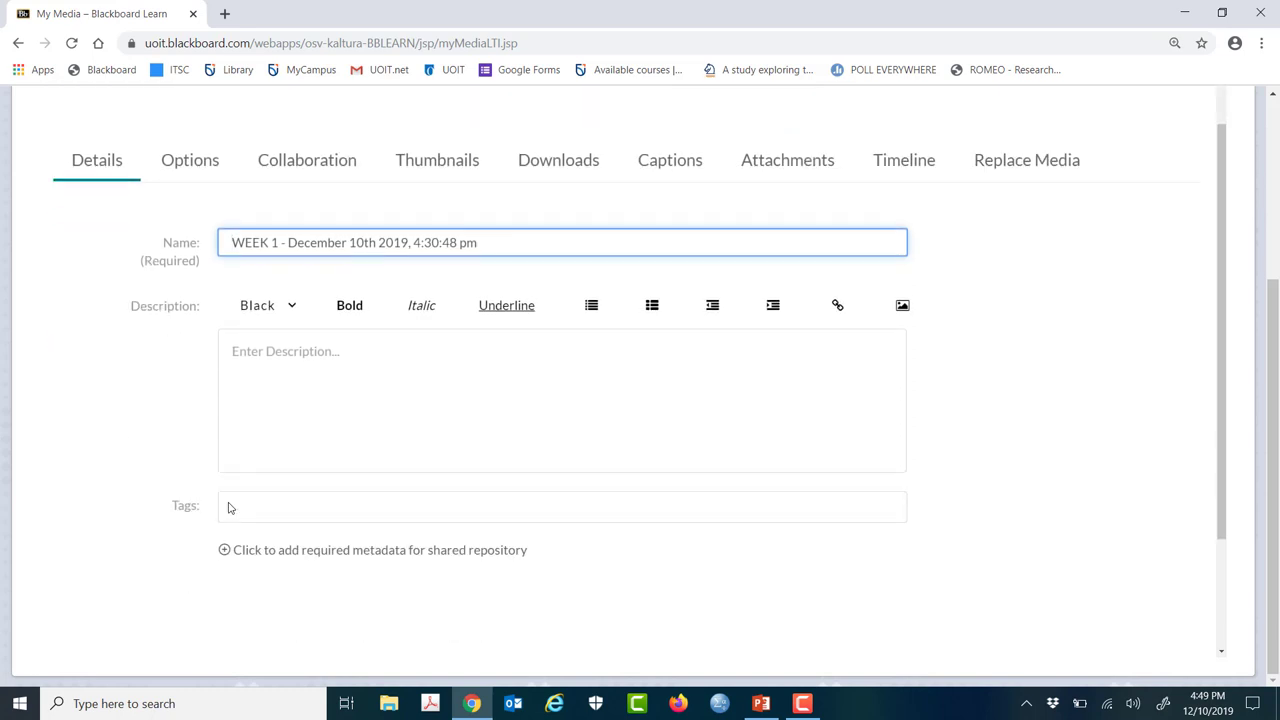
scroll(226, 508, "up", 2)
scroll(226, 508, "up", 2)
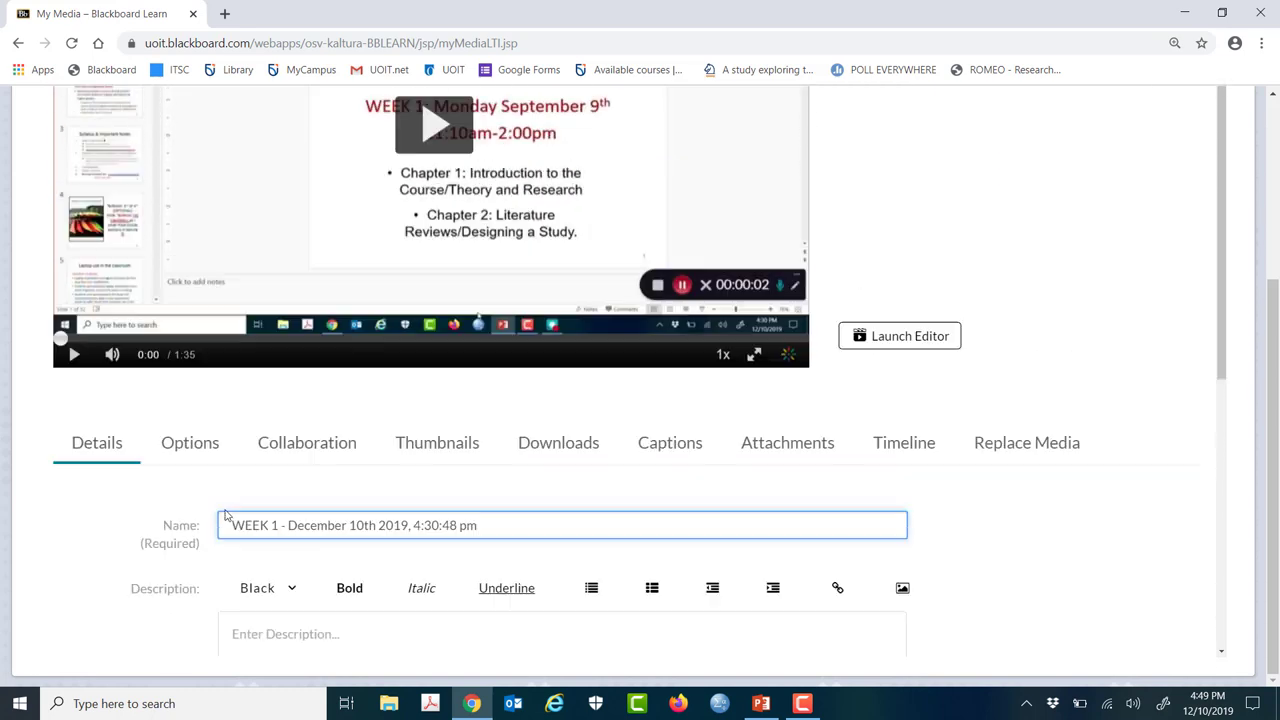
scroll(758, 435, "up", 3)
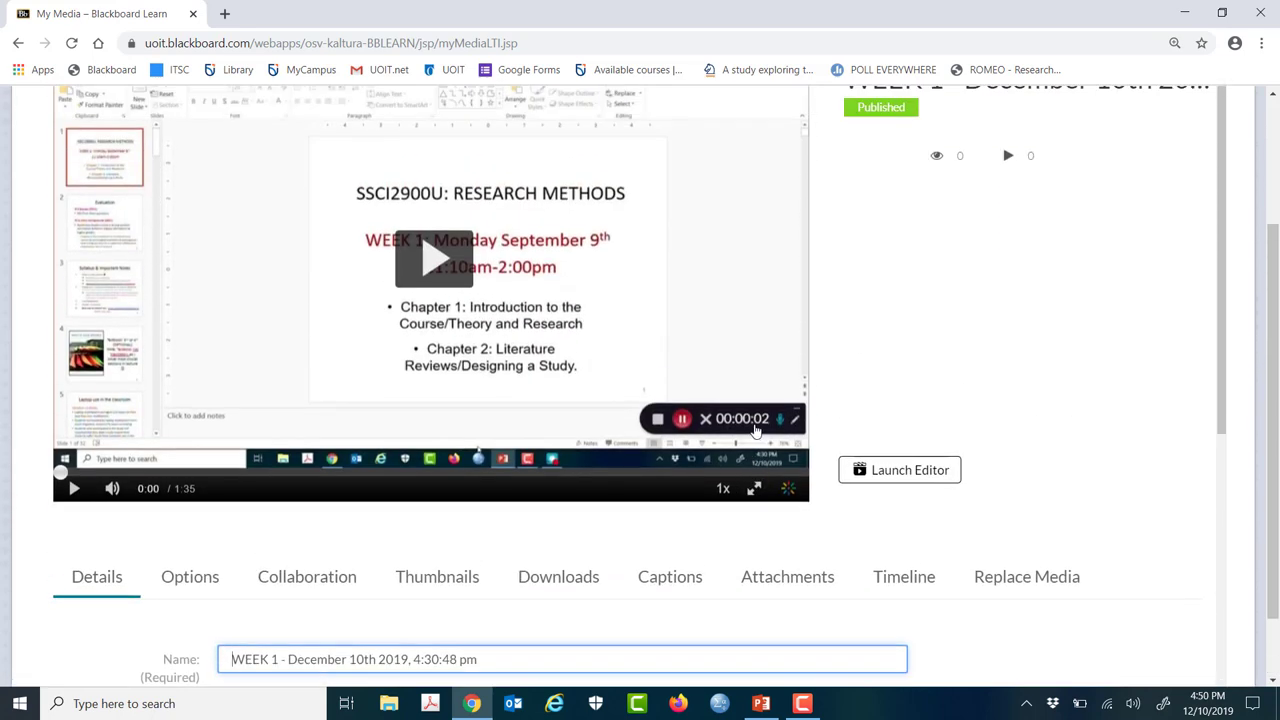
scroll(755, 428, "down", 3)
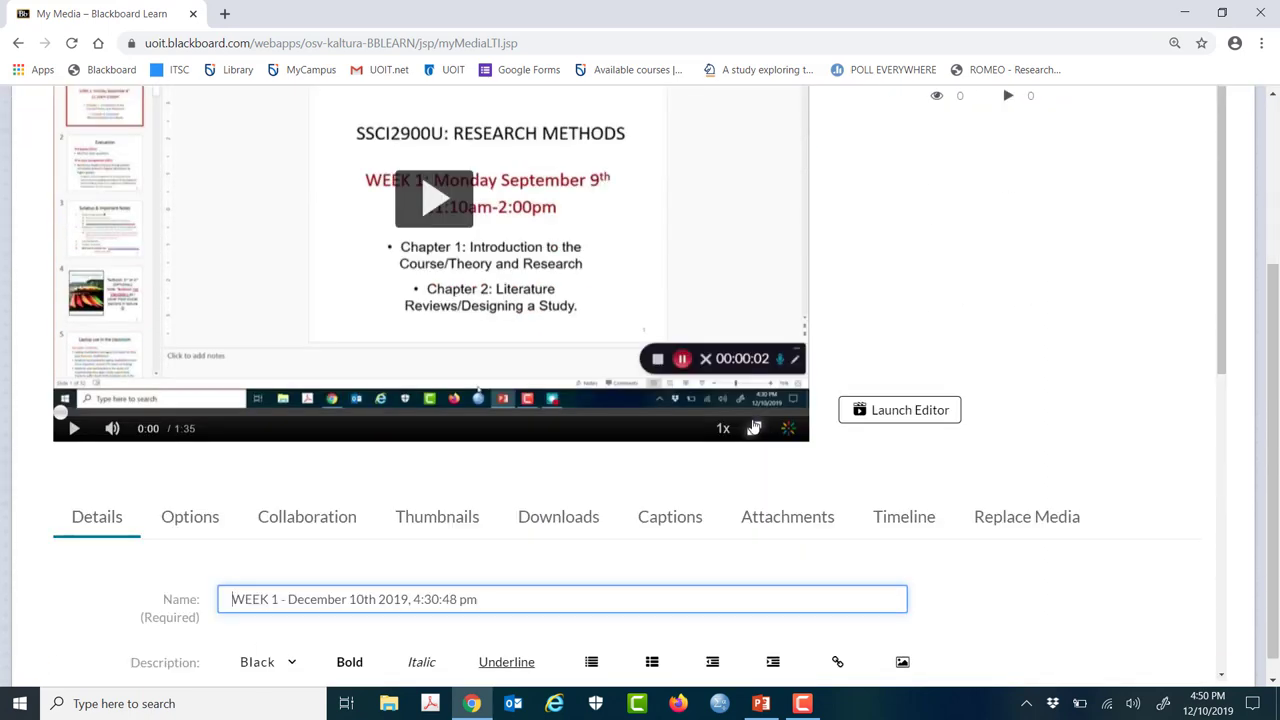
Review the WEEK 1 video's Thumbnails, Captions, Timeline, Replace Media, Options and Details tabs.
left_click(422, 531)
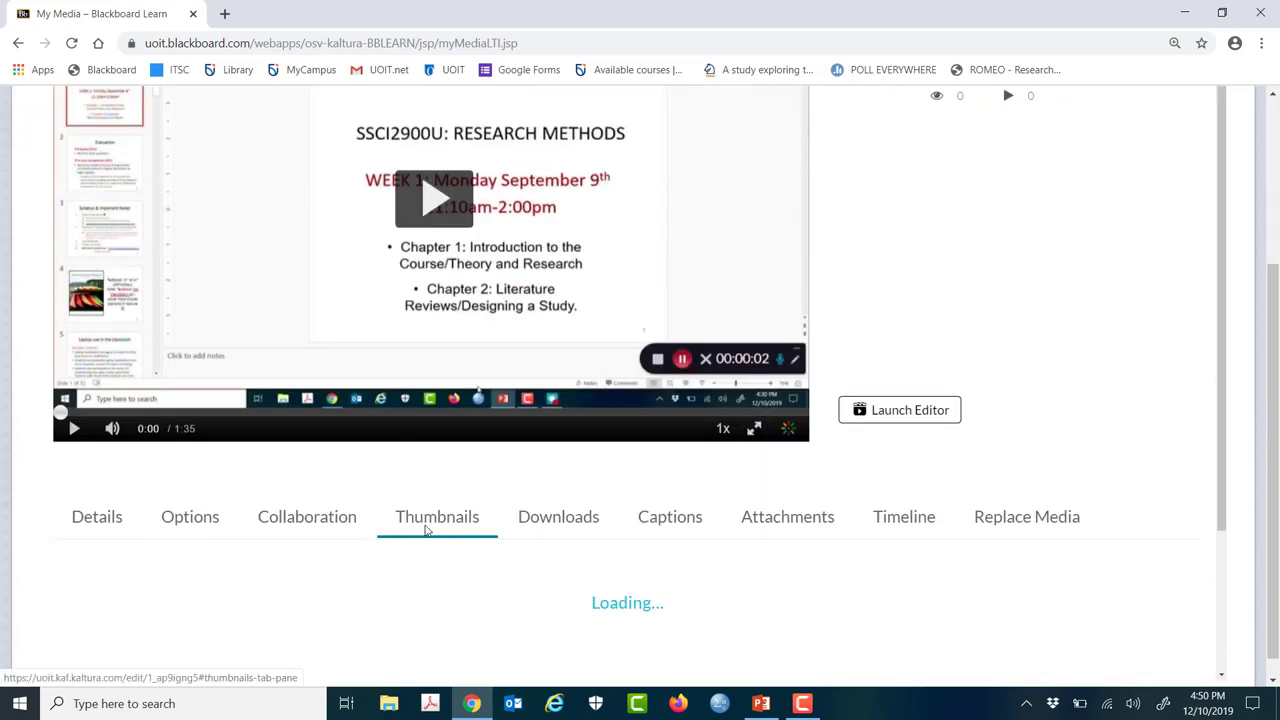
left_click(673, 520)
scroll(700, 515, "down", 2)
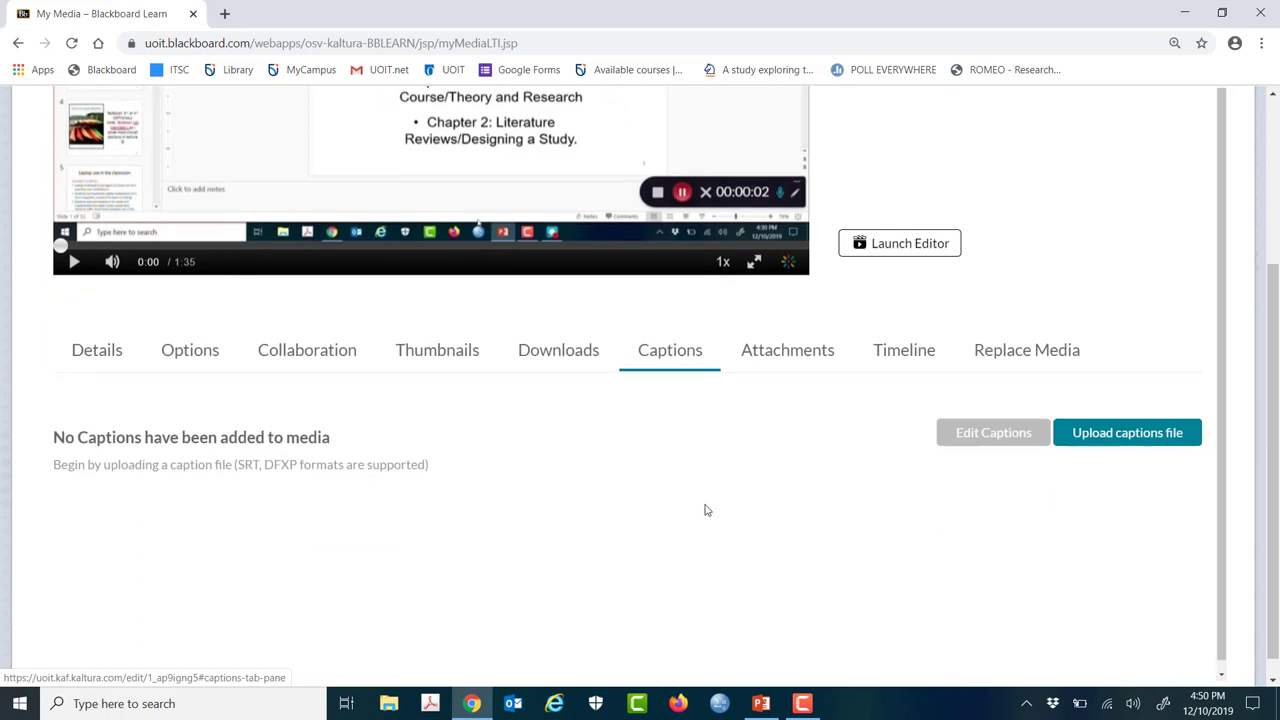
left_click(909, 357)
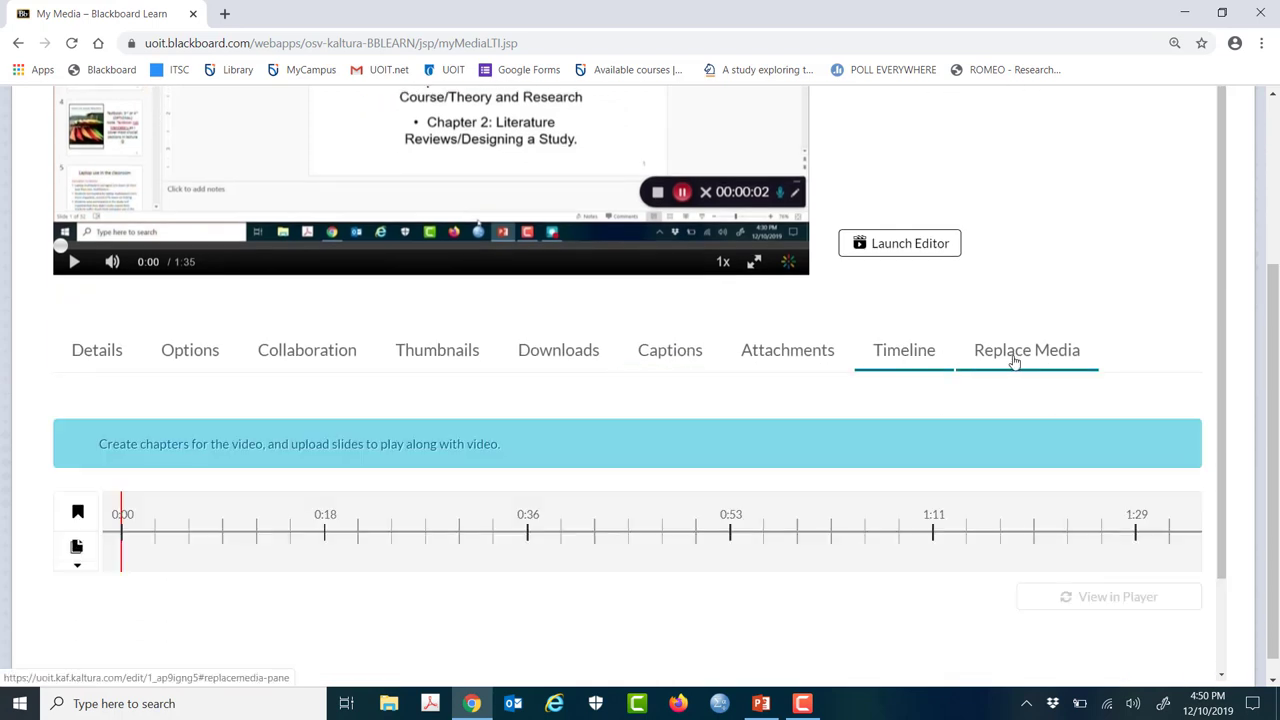
left_click(987, 355)
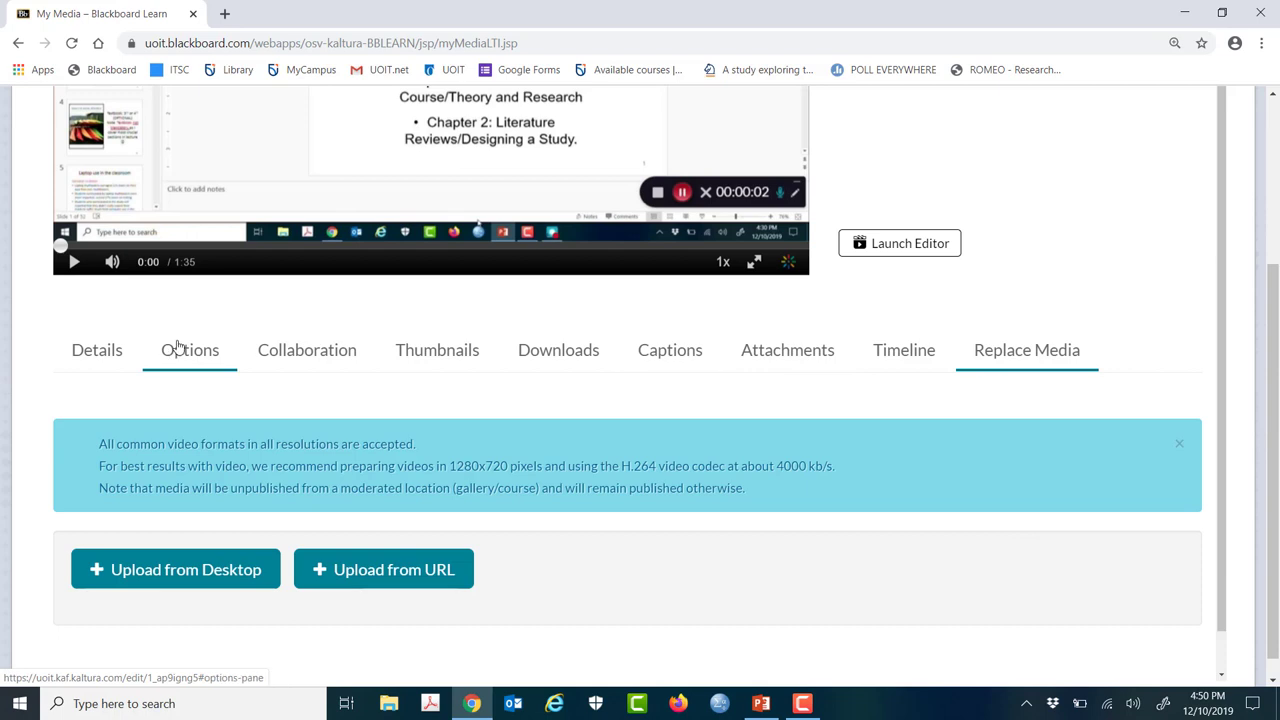
left_click(178, 348)
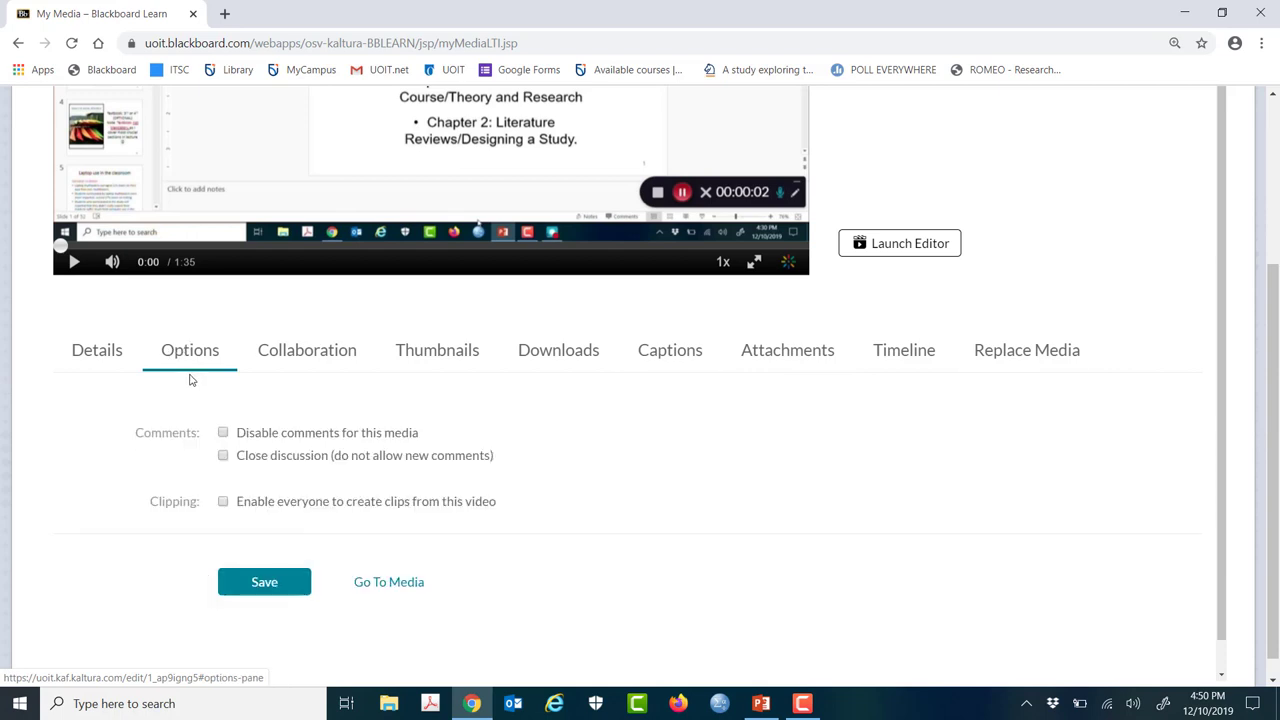
left_click(108, 347)
Save the WEEK 1 video's details, dismiss the success banner, and return to My Institution.
scroll(264, 518, "down", 1)
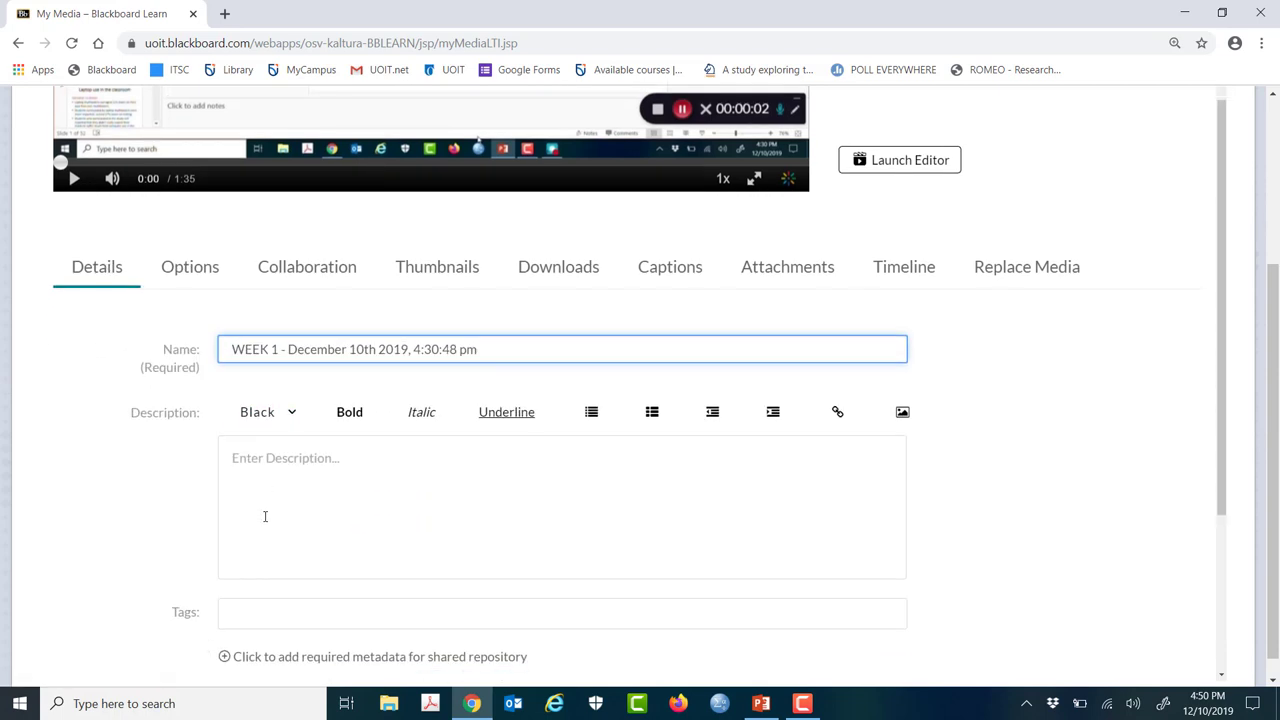
scroll(265, 507, "down", 3)
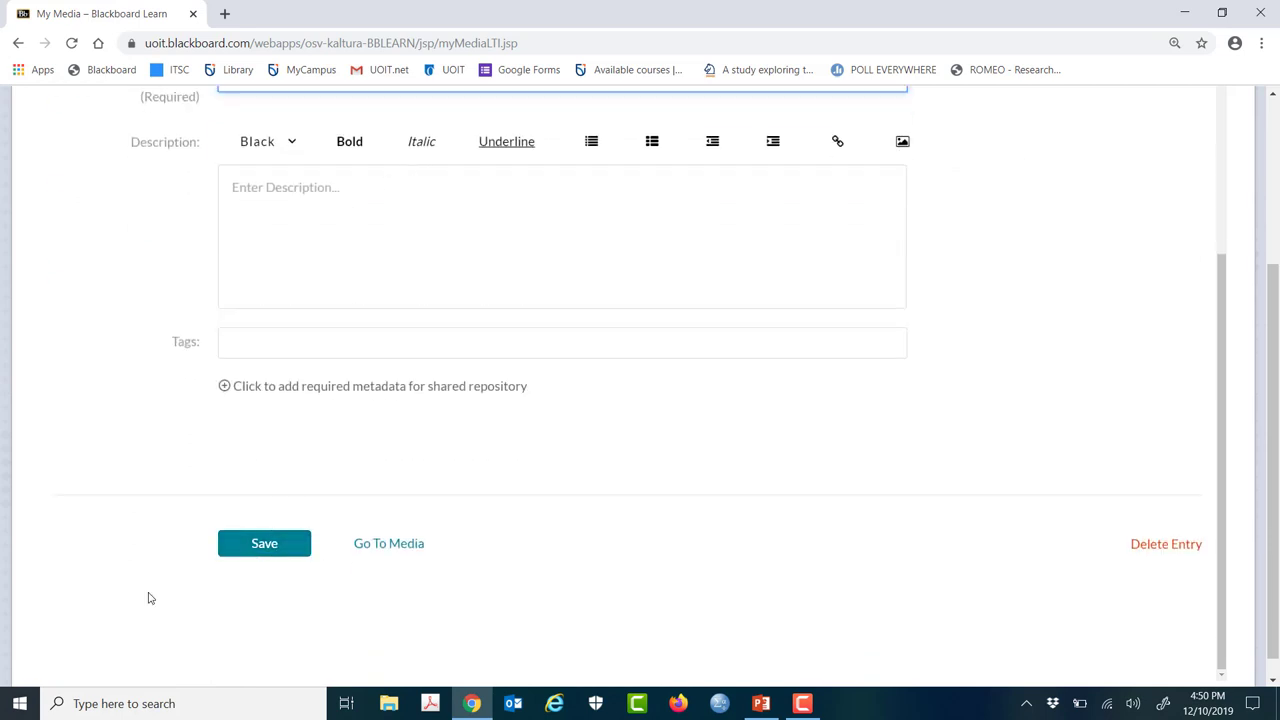
left_click(266, 546)
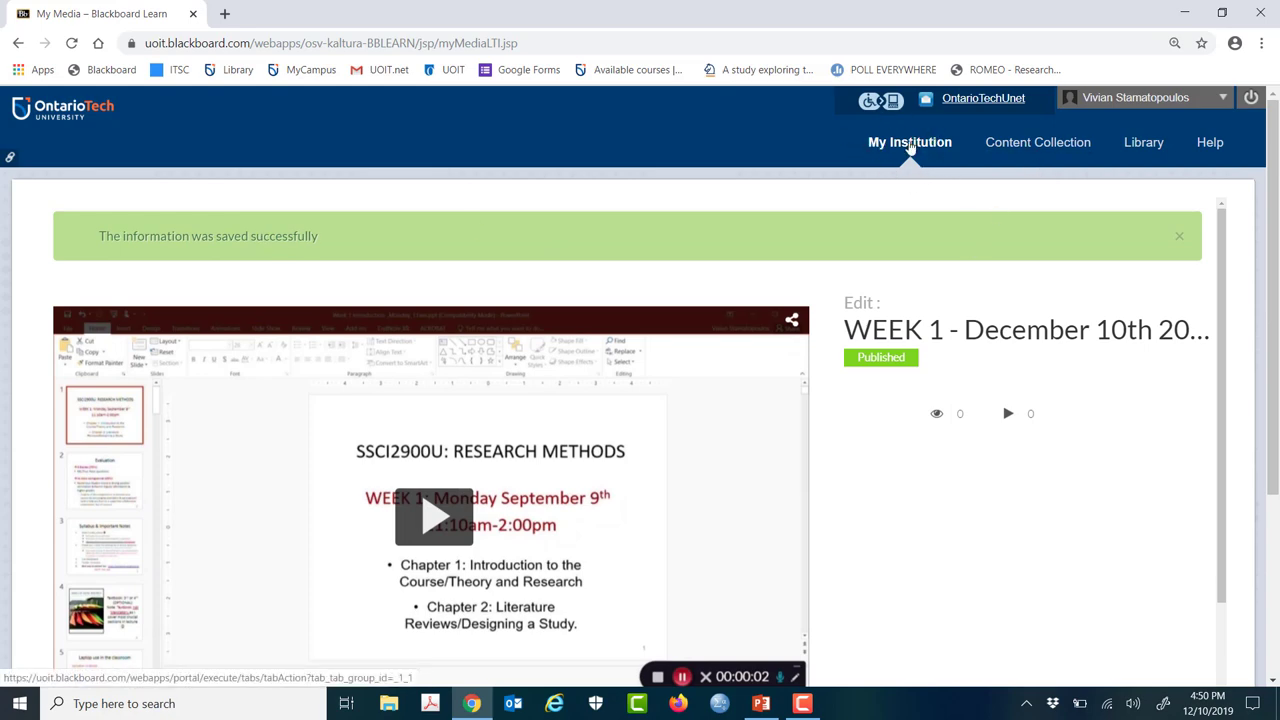
left_click(1179, 237)
left_click(898, 142)
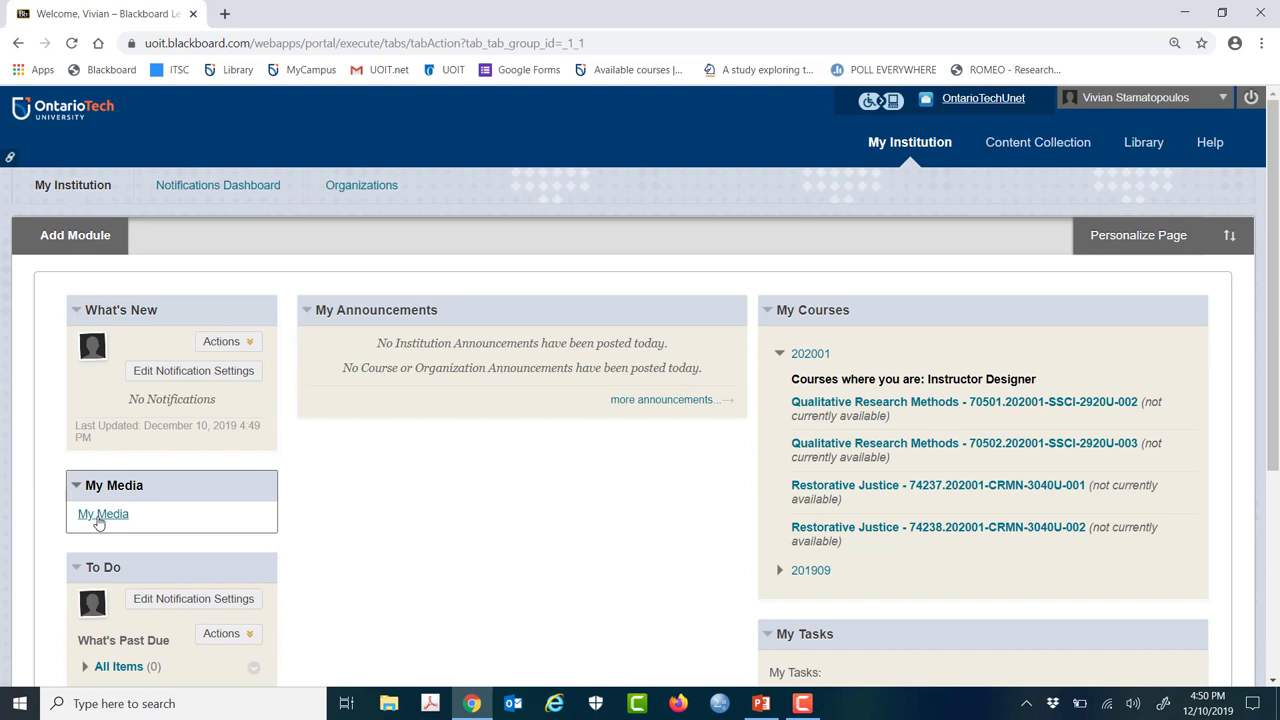
From My Media, open 'Kaltura Capture recording - December 10th 2019, 4:45:40 pm' for editing.
left_click(103, 516)
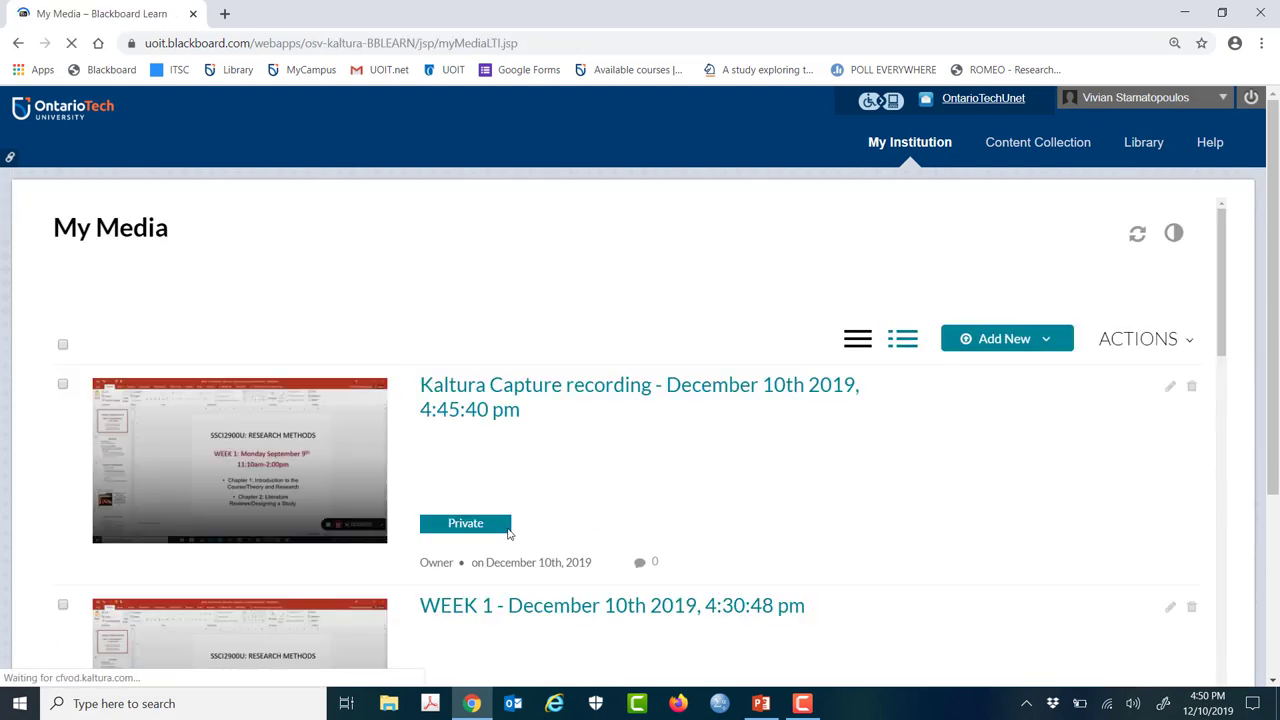
scroll(506, 531, "down", 1)
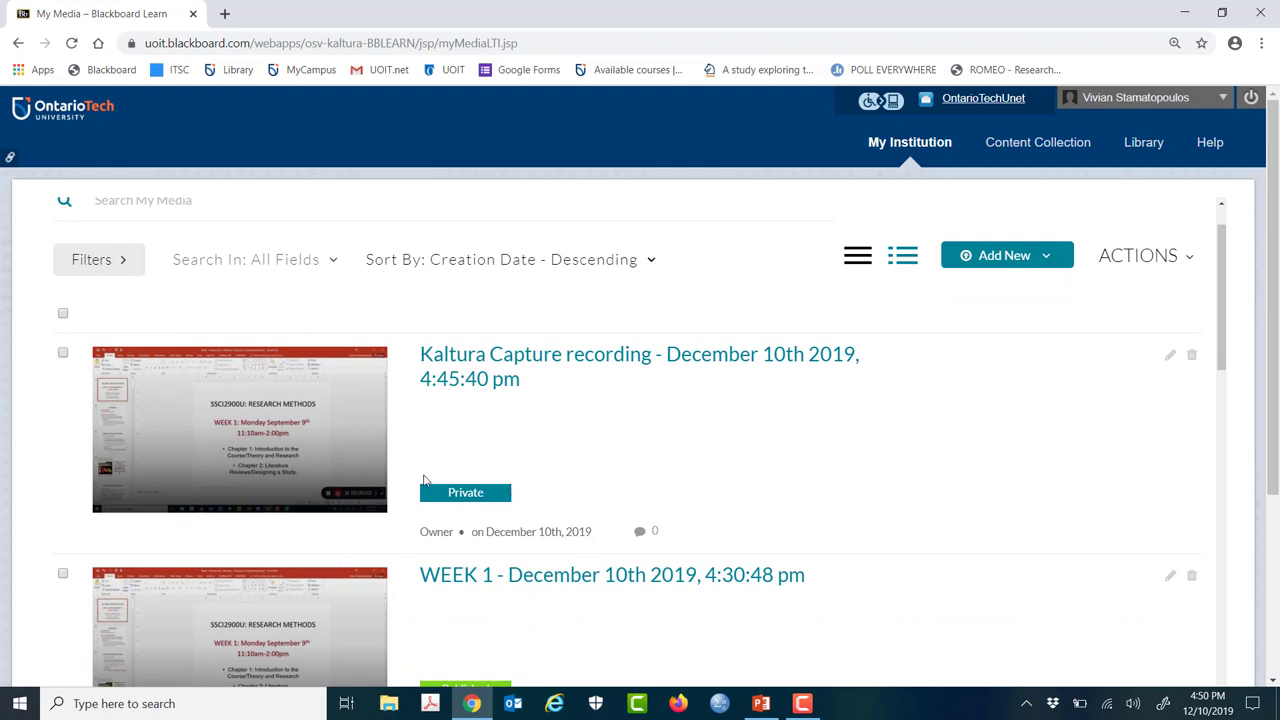
scroll(391, 468, "down", 3)
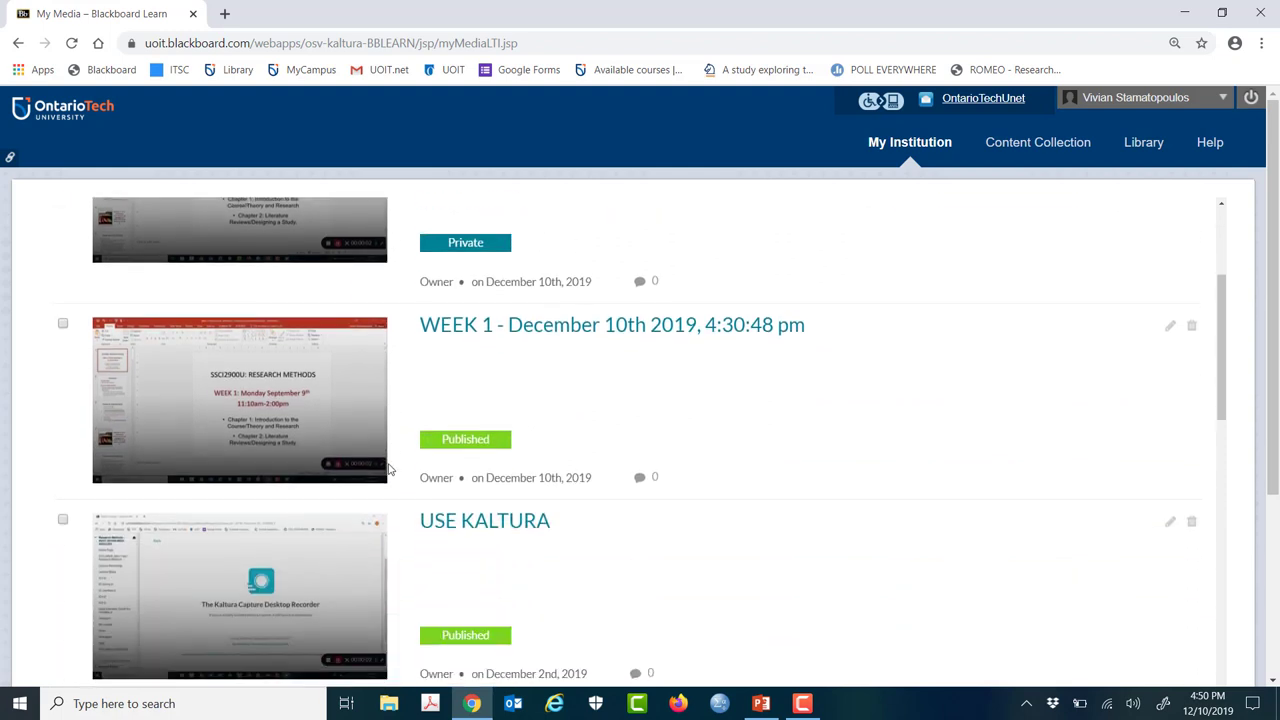
scroll(391, 468, "up", 2)
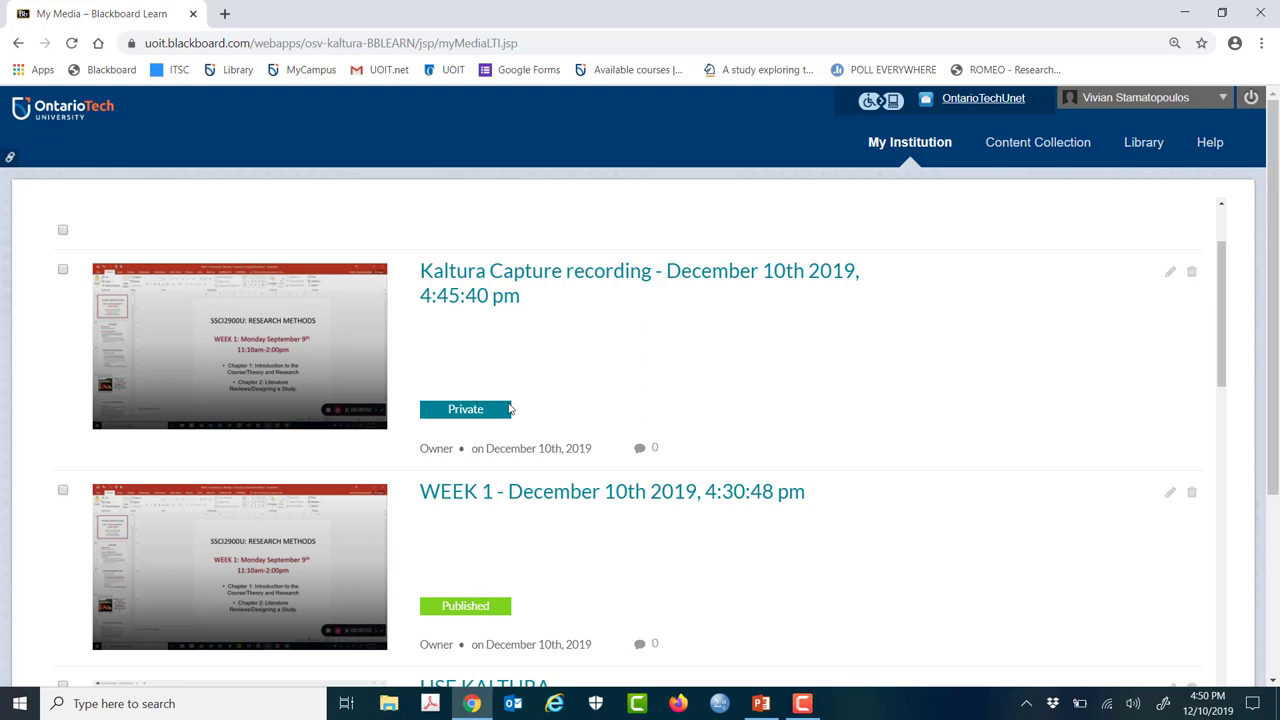
left_click(1171, 272)
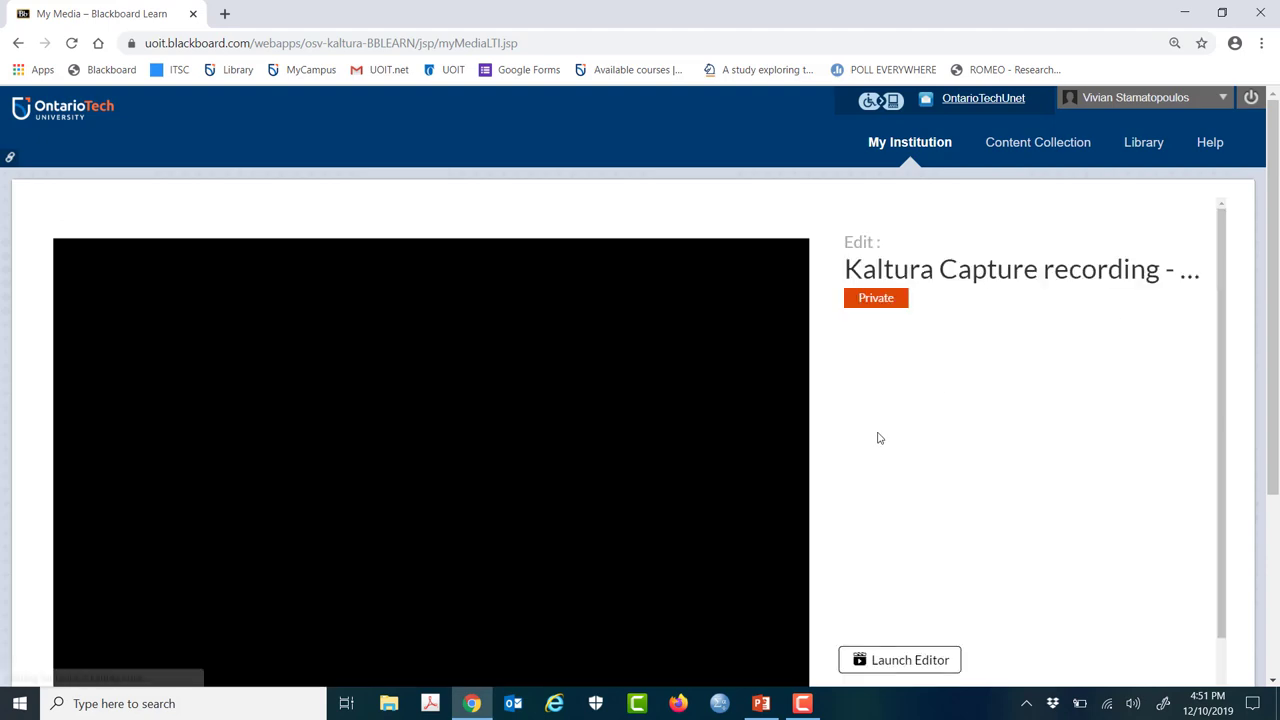
Save the Kaltura Capture recording's Details form and go back to the My Institution page.
scroll(789, 411, "down", 1)
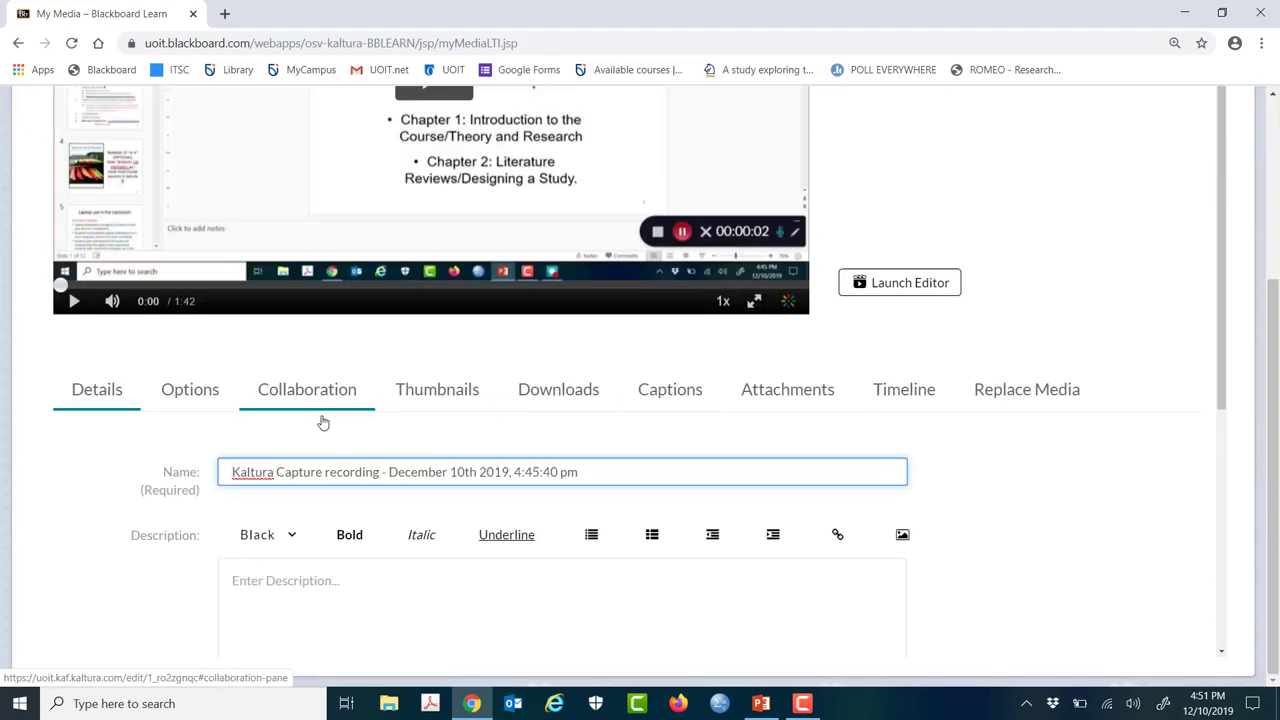
scroll(334, 476, "down", 4)
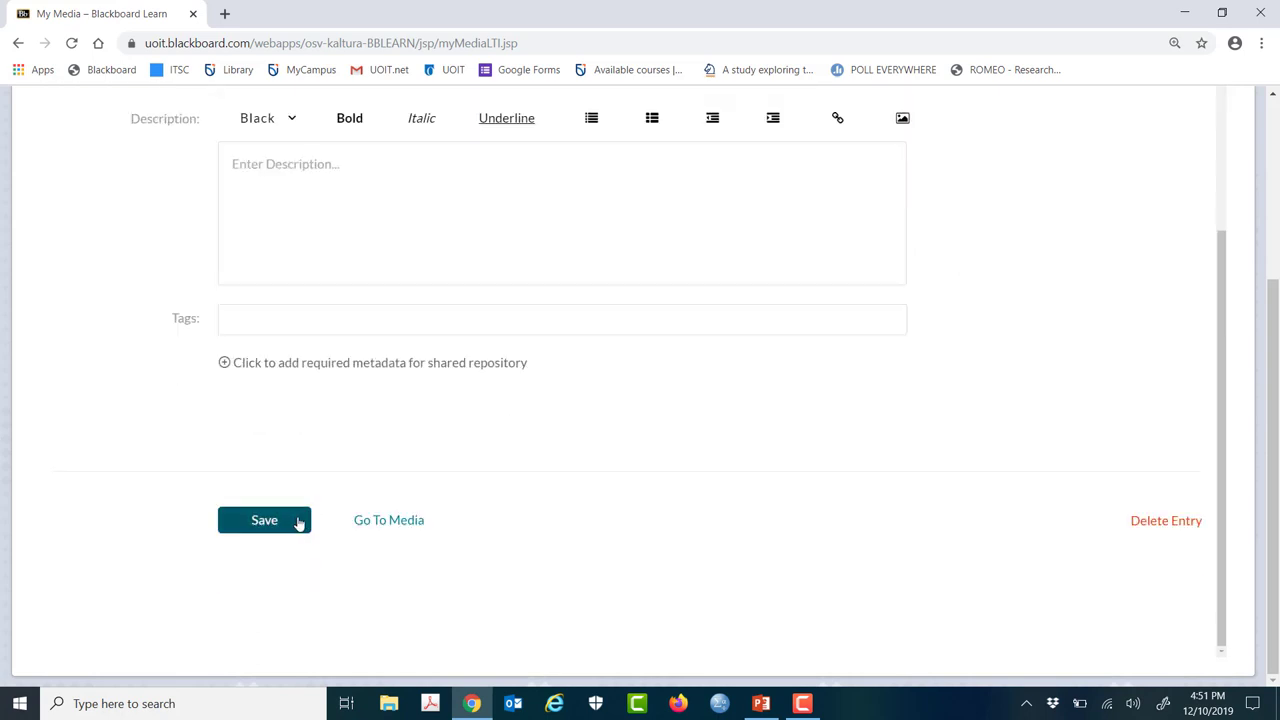
left_click(298, 523)
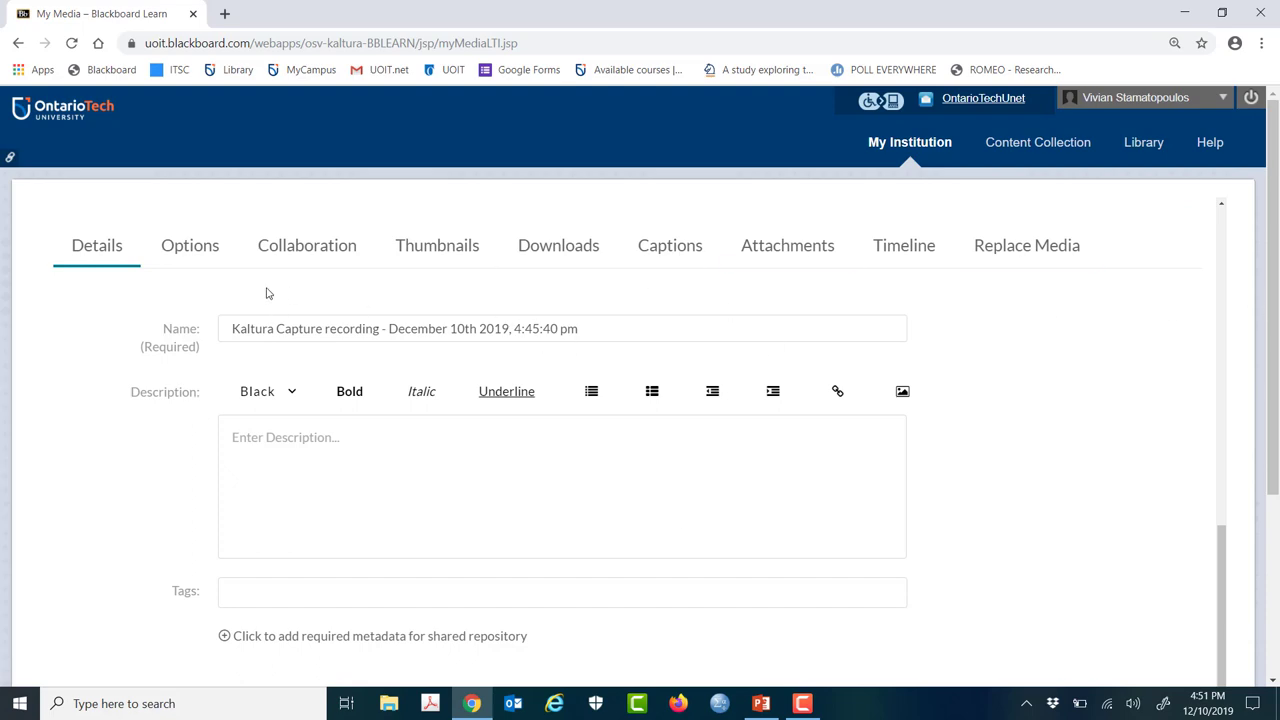
scroll(266, 293, "up", 5)
scroll(266, 297, "down", 10)
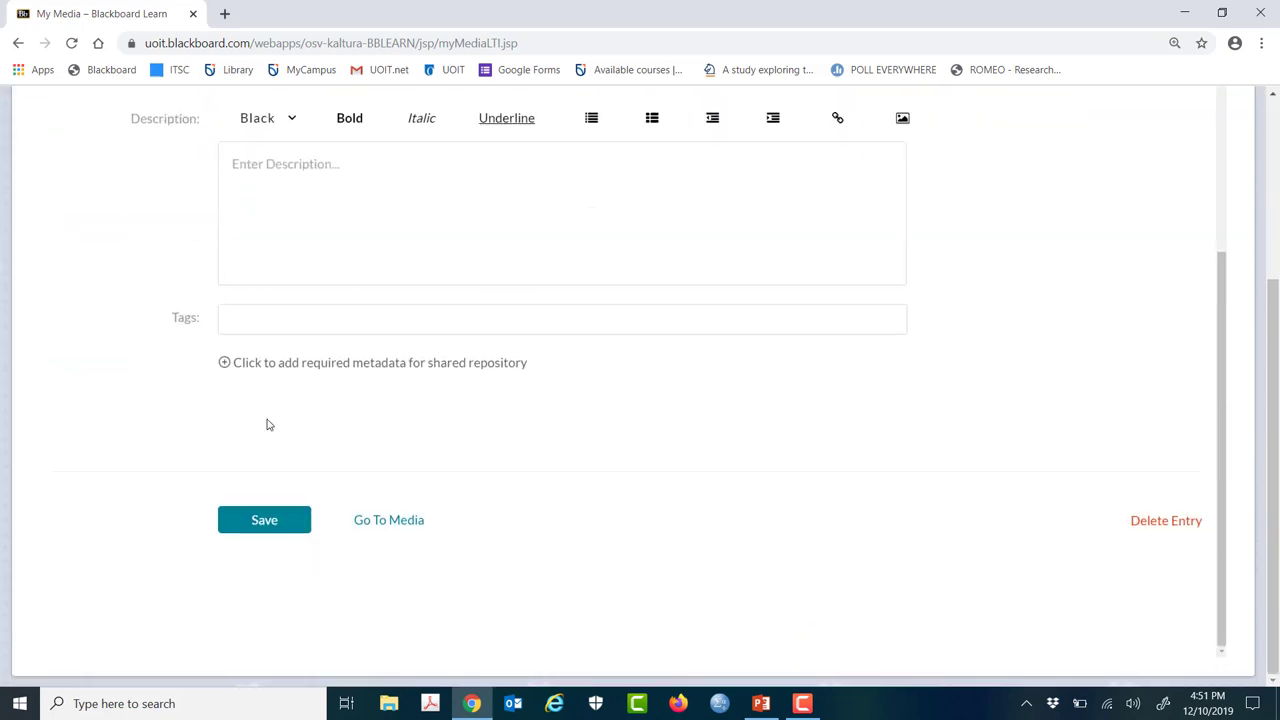
left_click(292, 521)
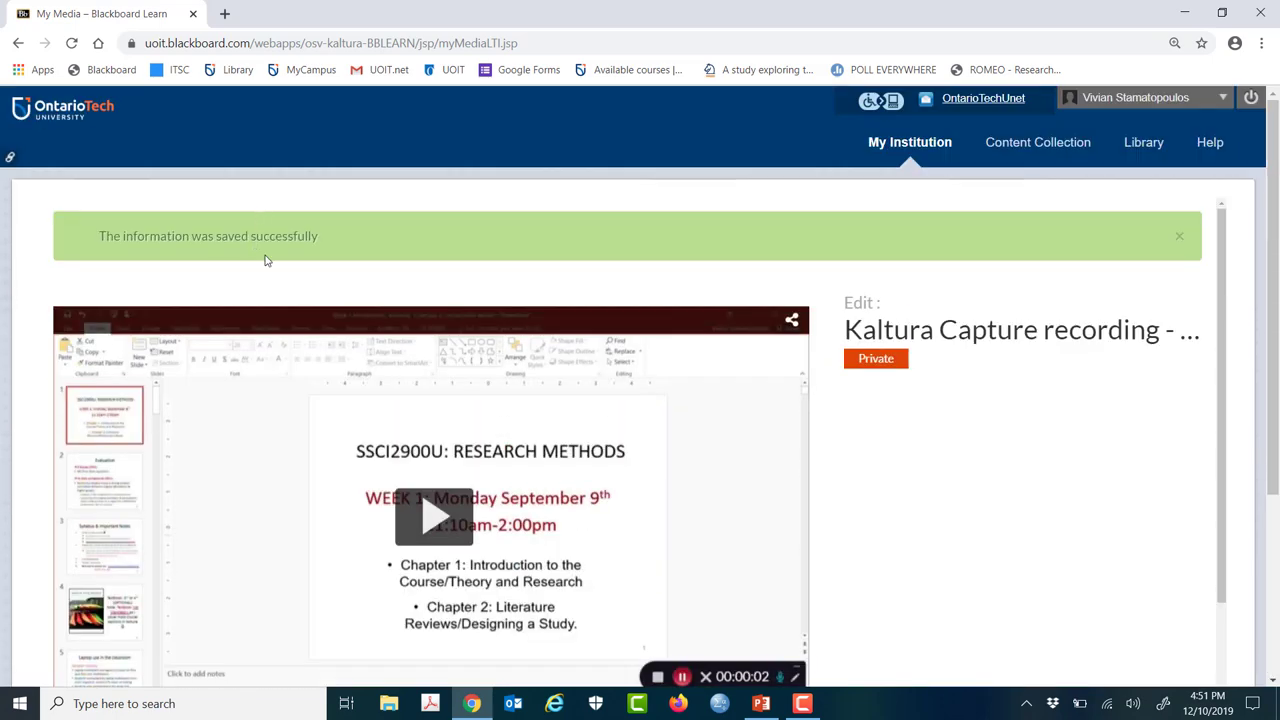
left_click(918, 146)
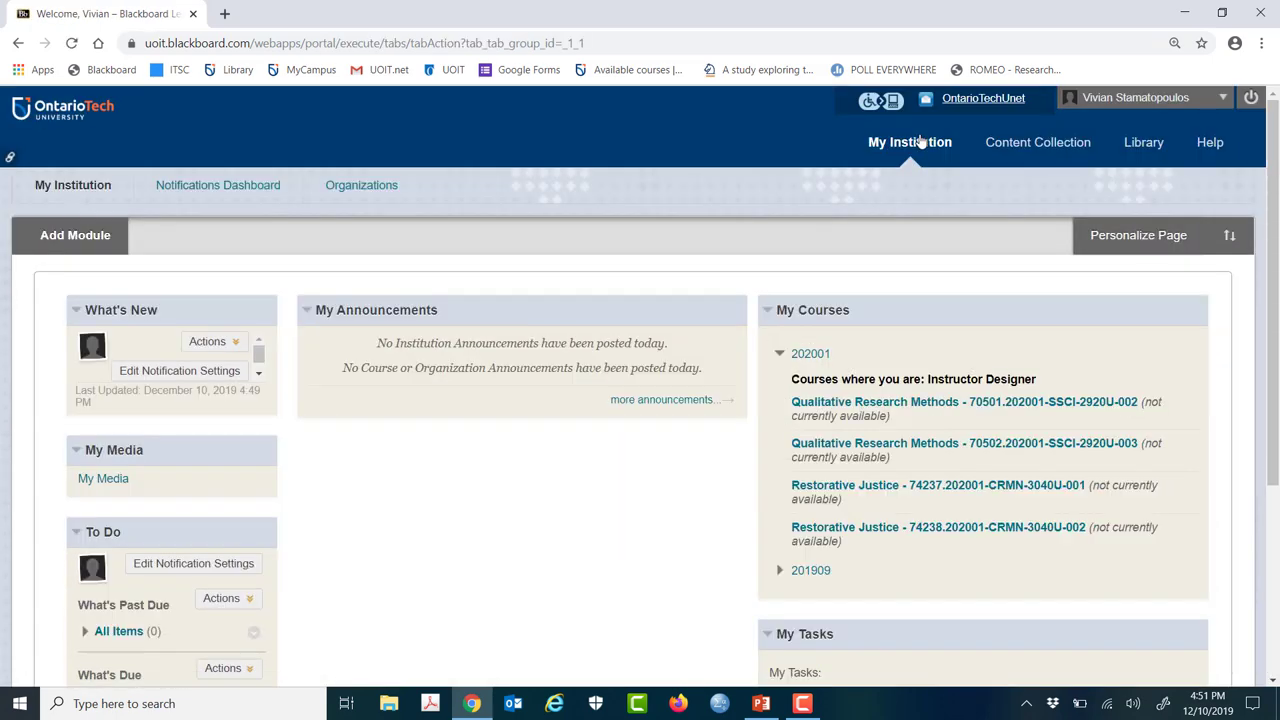
Open the Qualitative Research Methods course's Content area and its Kaltura Mashup Gallery of recordings.
left_click(870, 410)
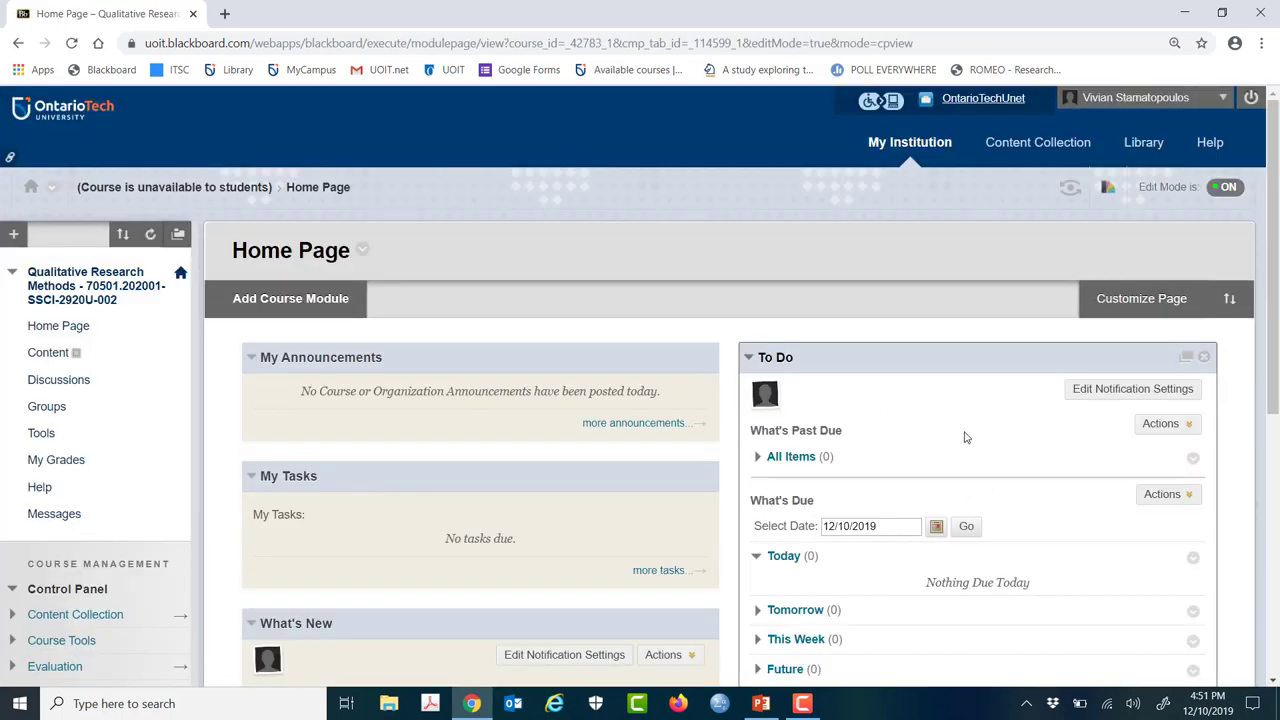
left_click(67, 357)
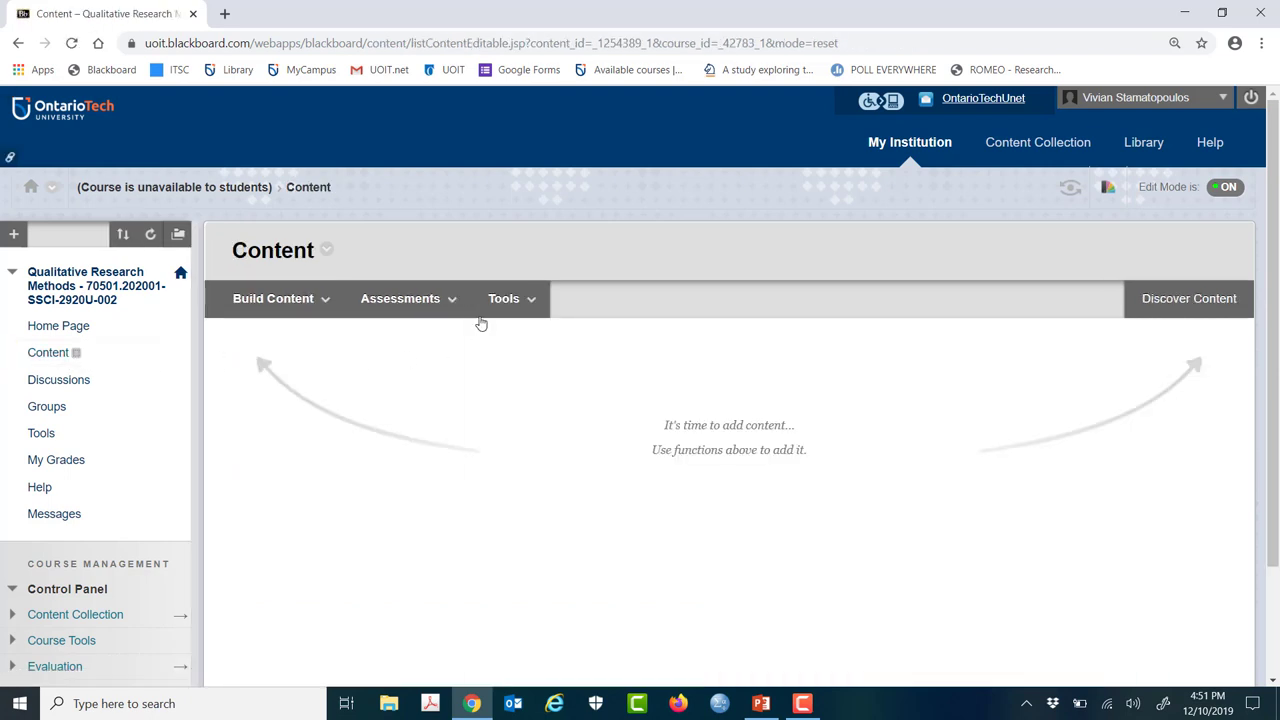
left_click(512, 308)
scroll(540, 290, "down", 1)
scroll(553, 525, "down", 2)
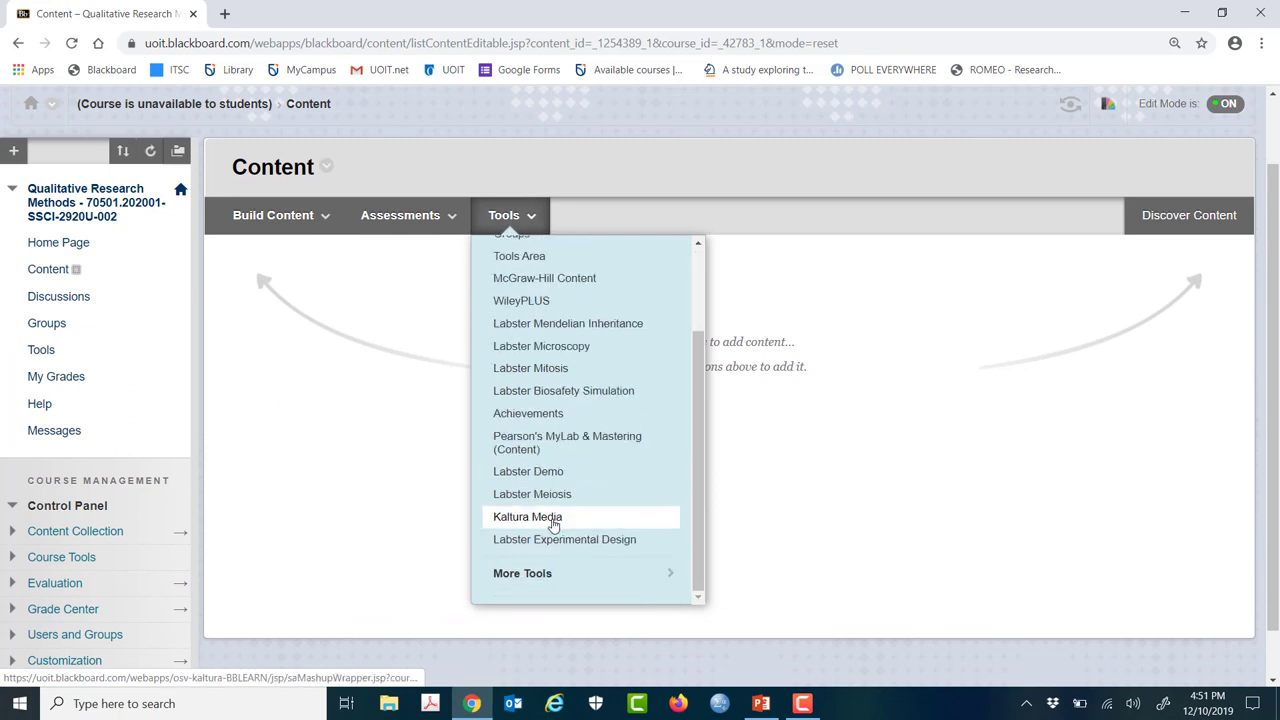
left_click(553, 520)
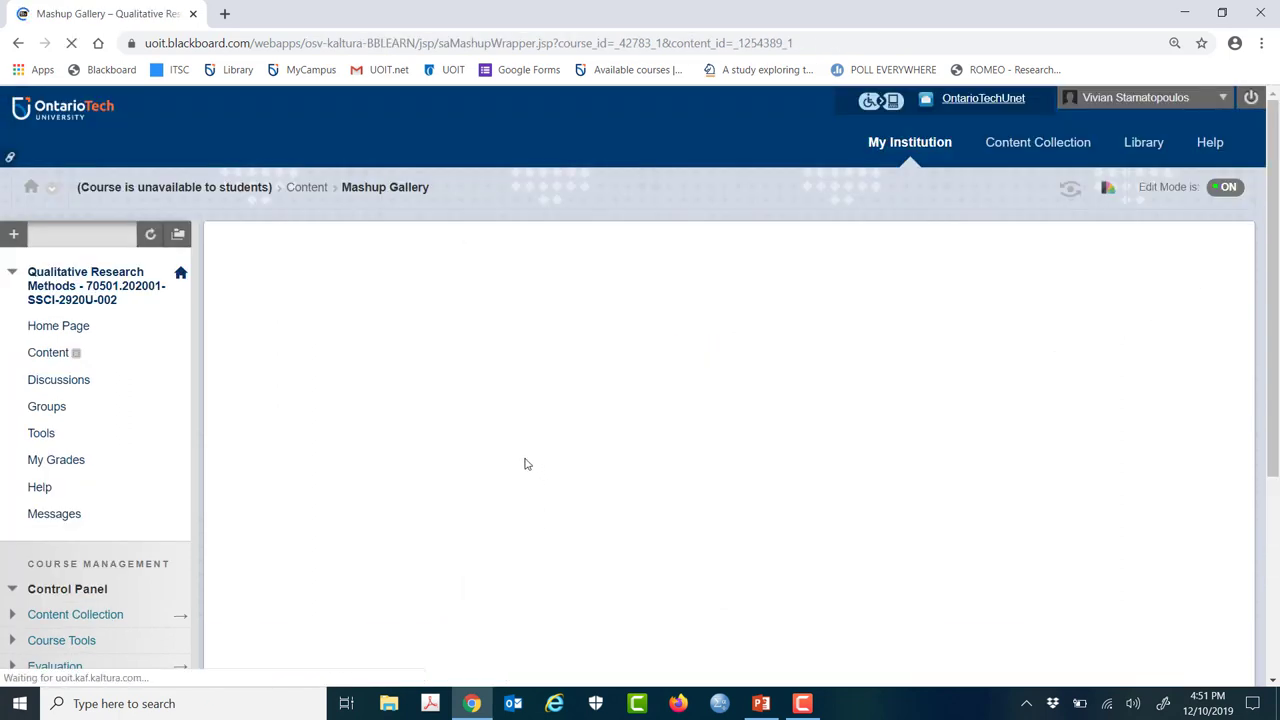
scroll(521, 462, "down", 1)
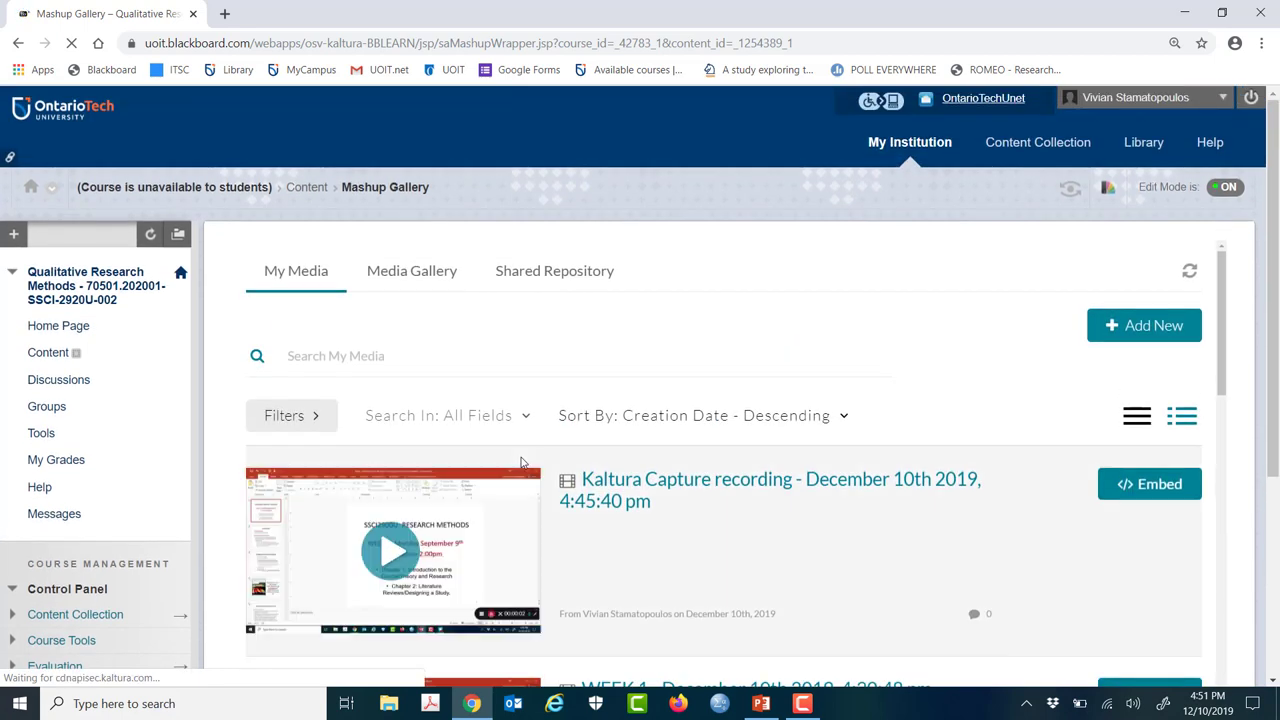
scroll(523, 459, "down", 1)
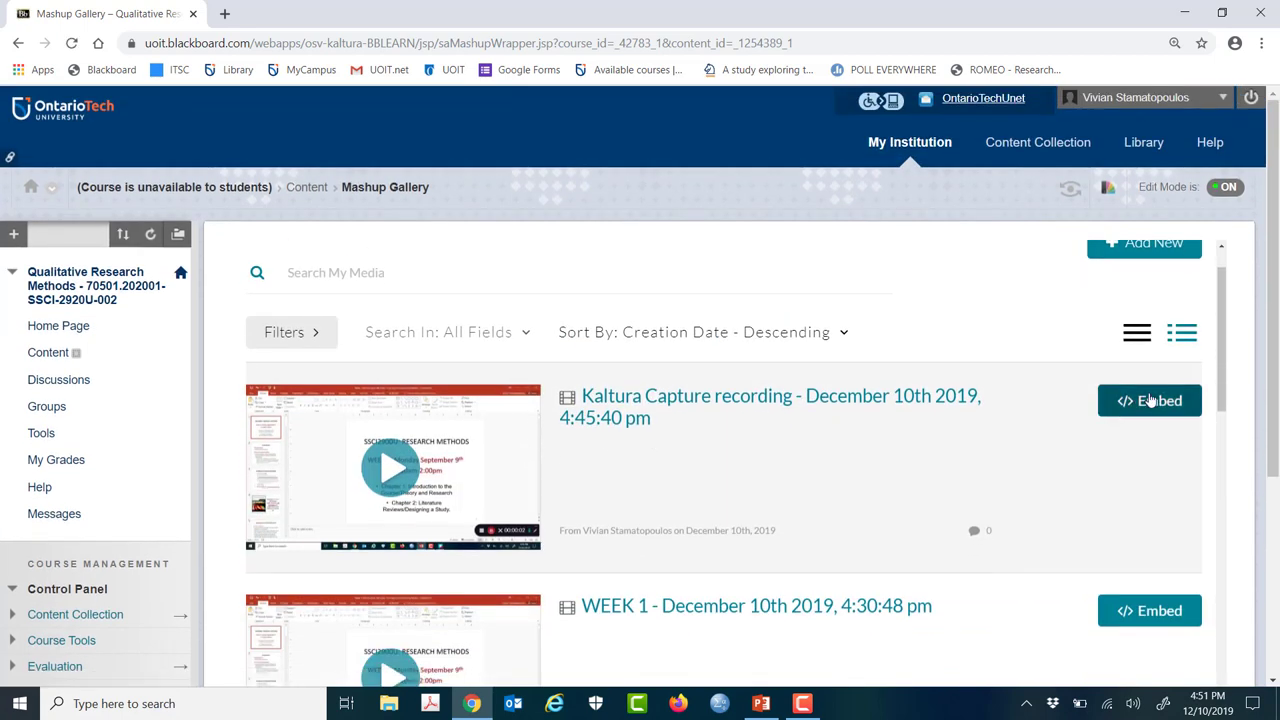
Embed the December 10th Kaltura Capture recording and title it 'WEEK 1_DEC 10_2019'.
left_click(1166, 408)
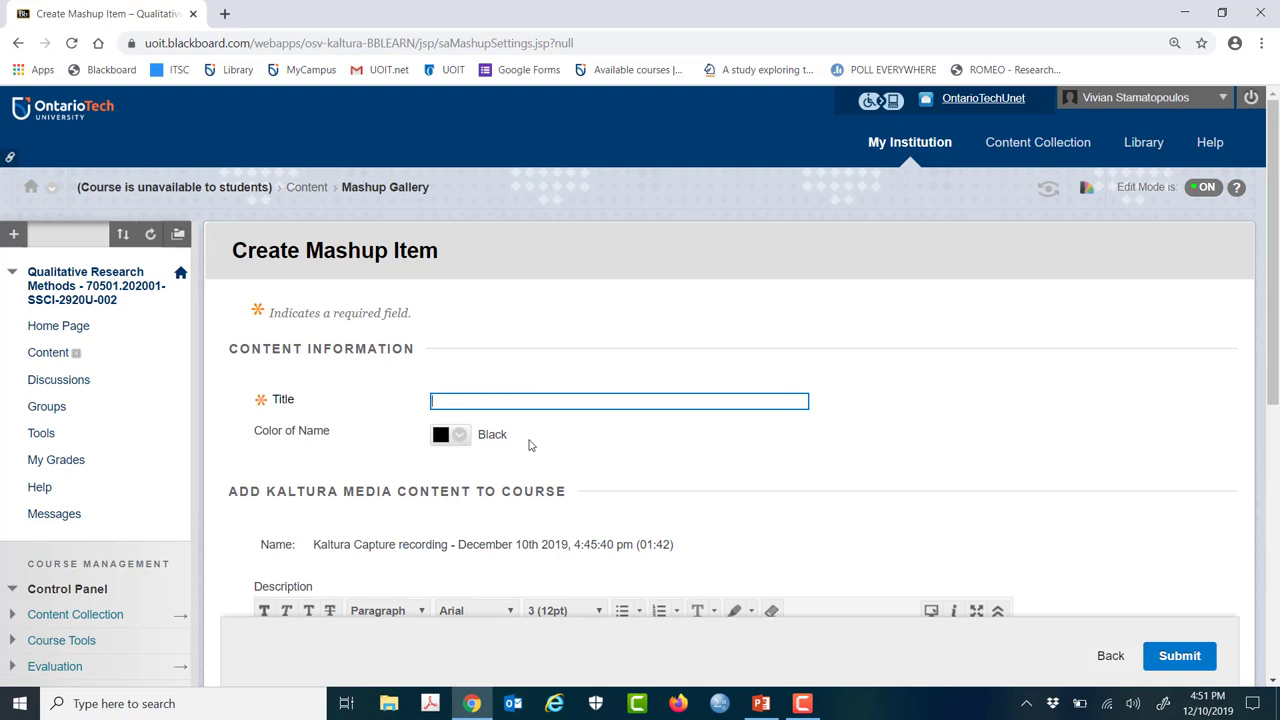
type("WEEK 1_DEC 10")
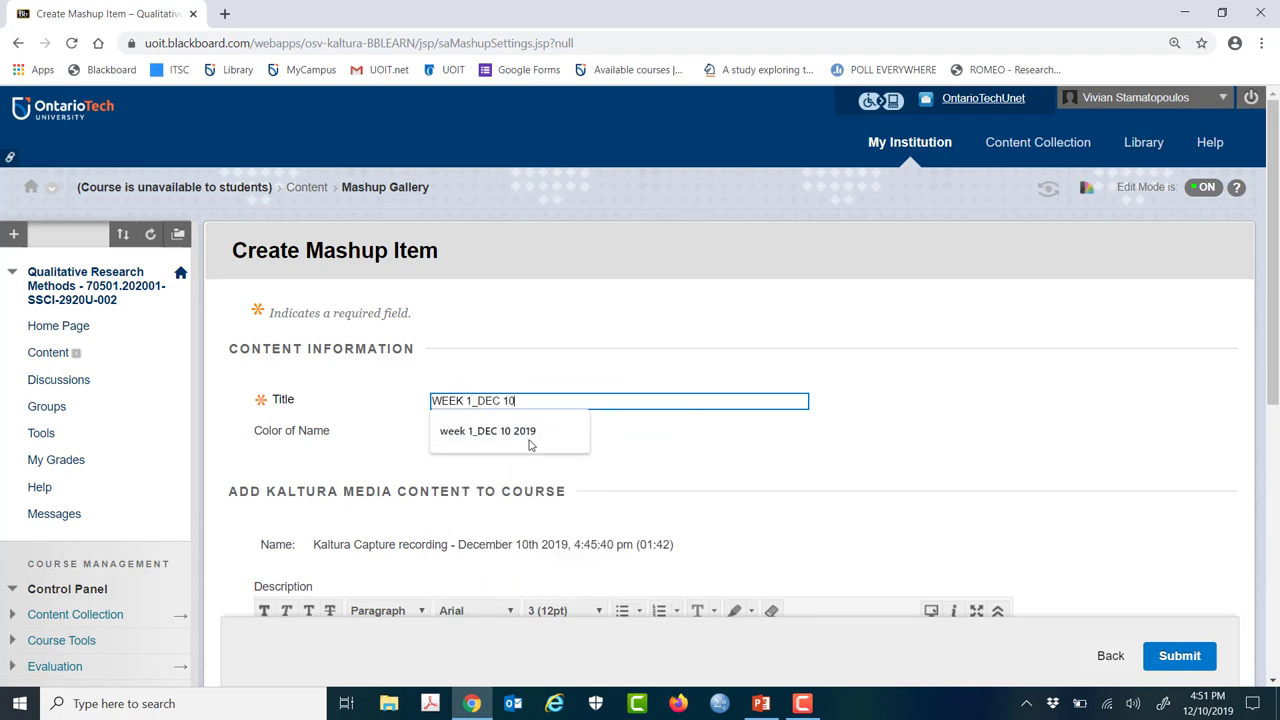
type("_2019")
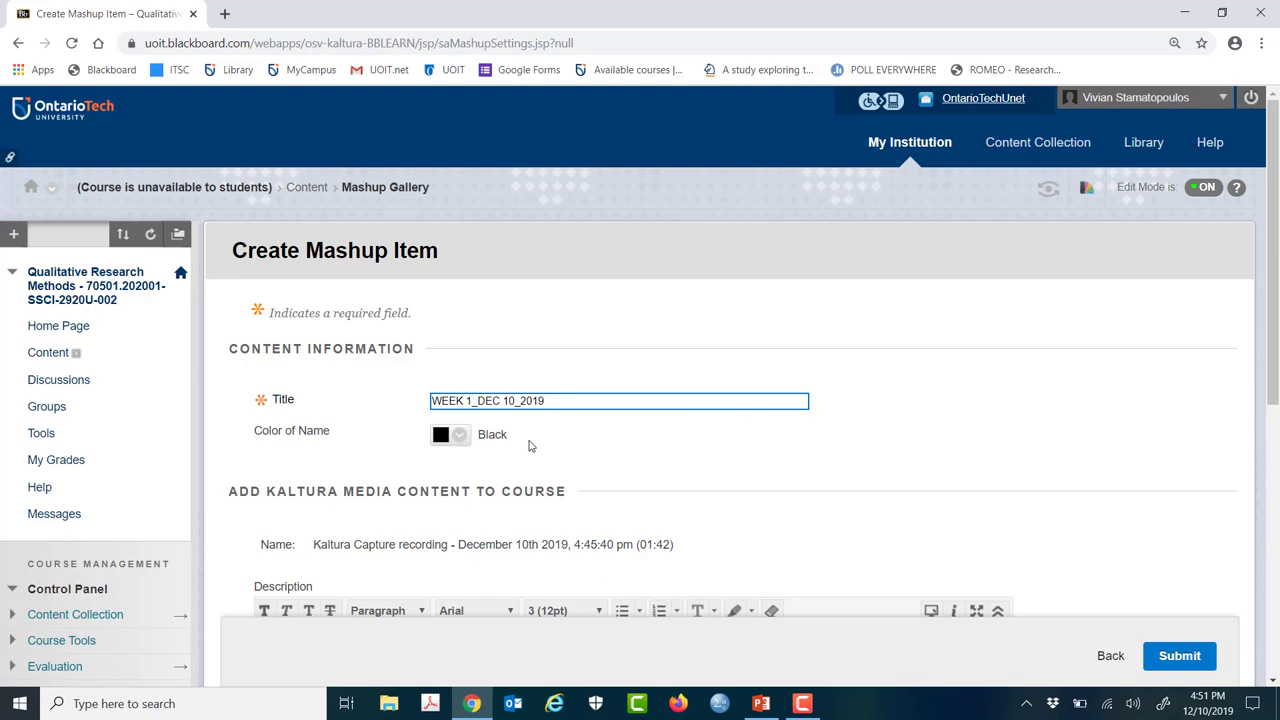
scroll(306, 491, "down", 3)
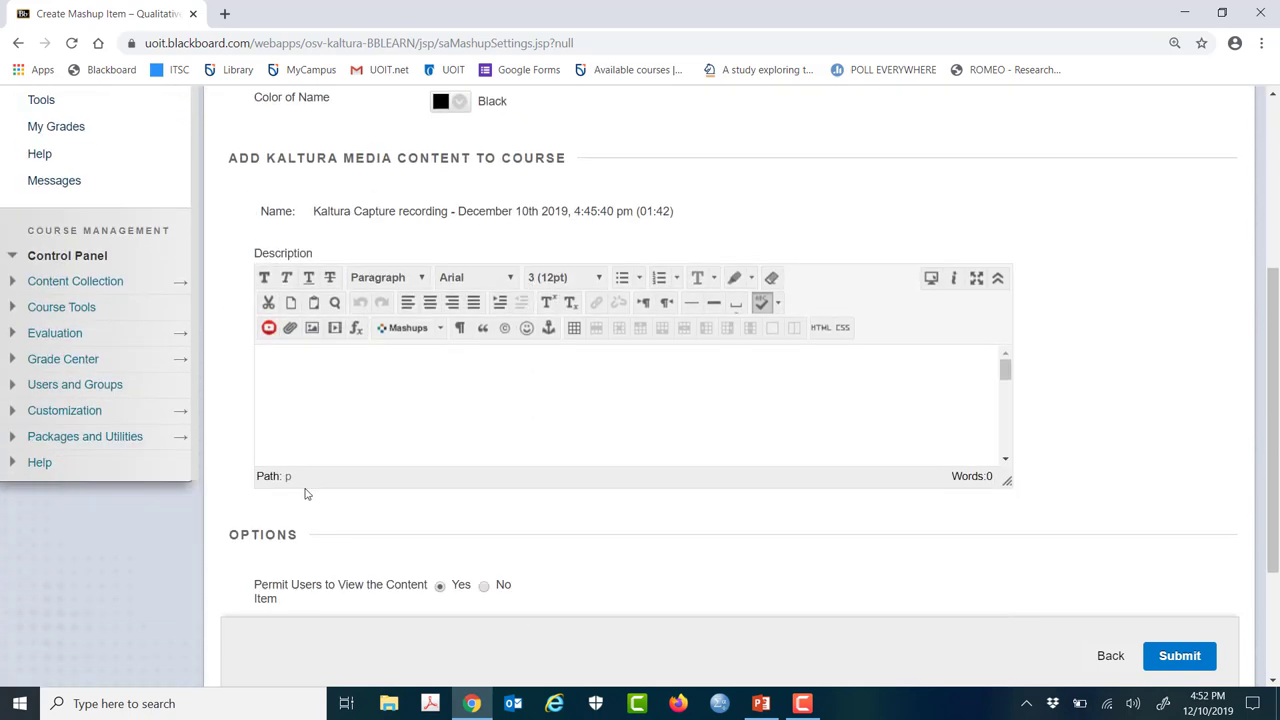
Review the description and item options, then submit the new video item to Content.
left_click(392, 393)
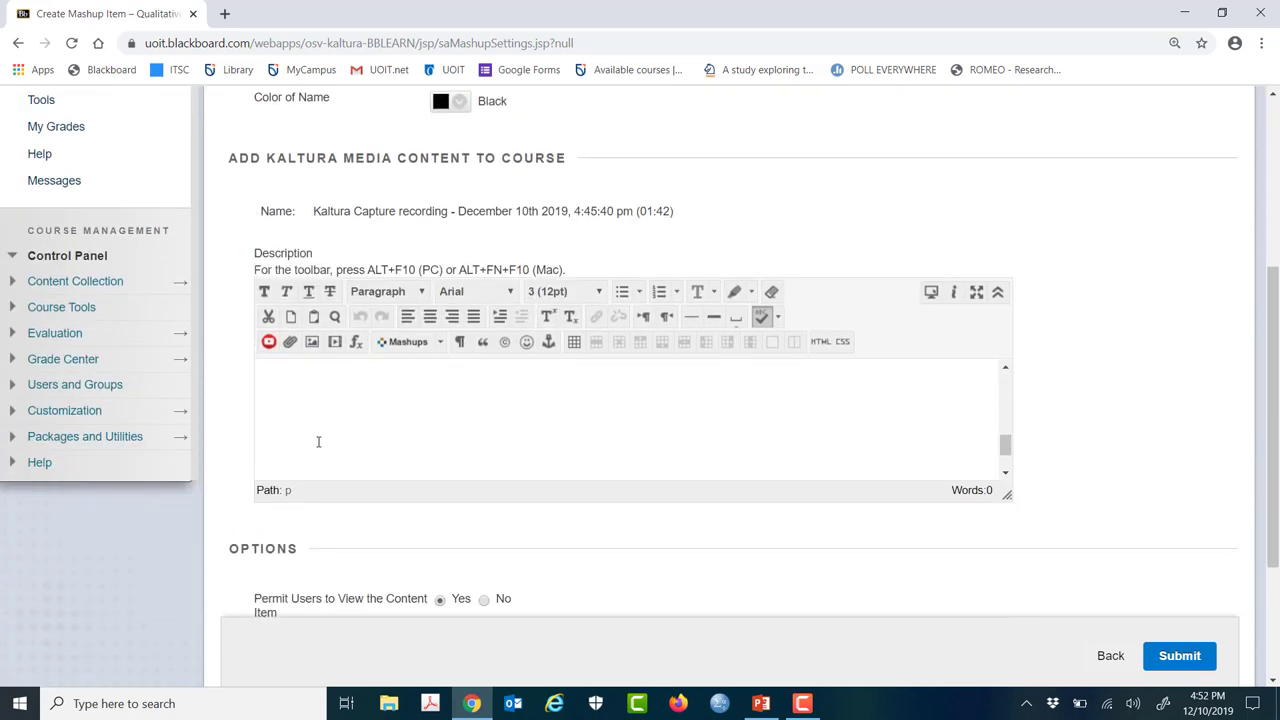
scroll(669, 363, "down", 2)
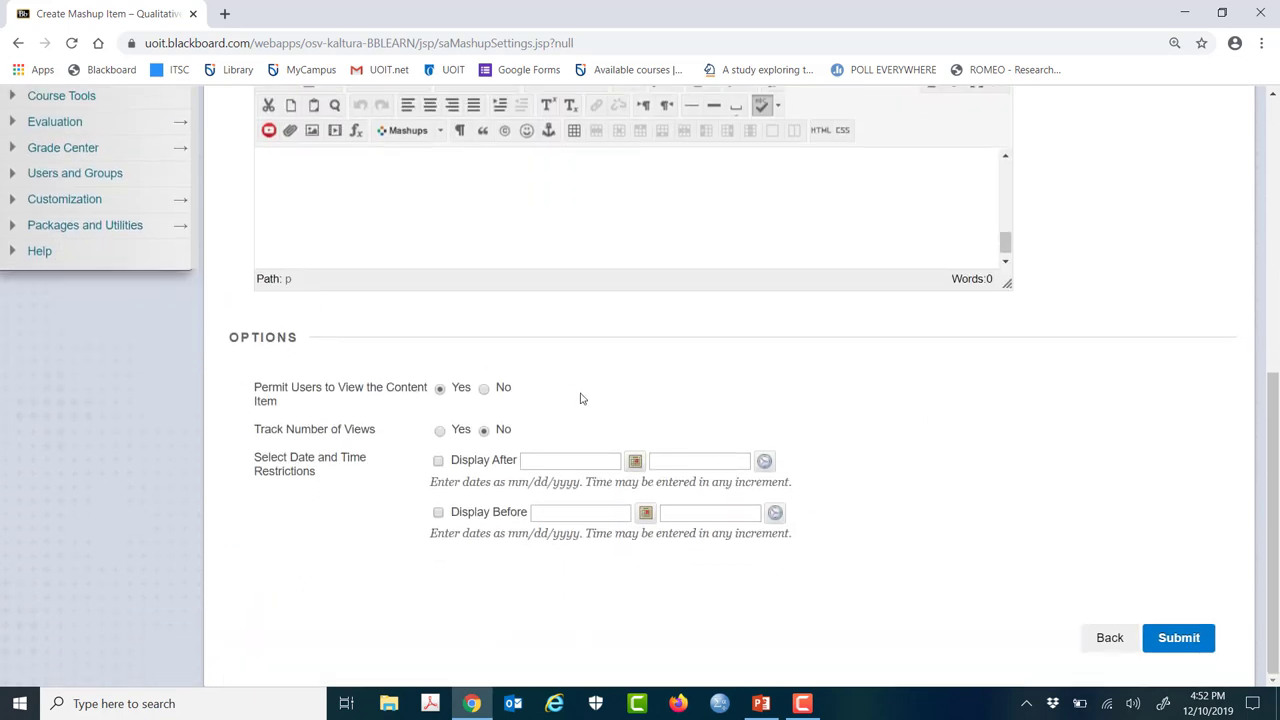
scroll(581, 401, "up", 1)
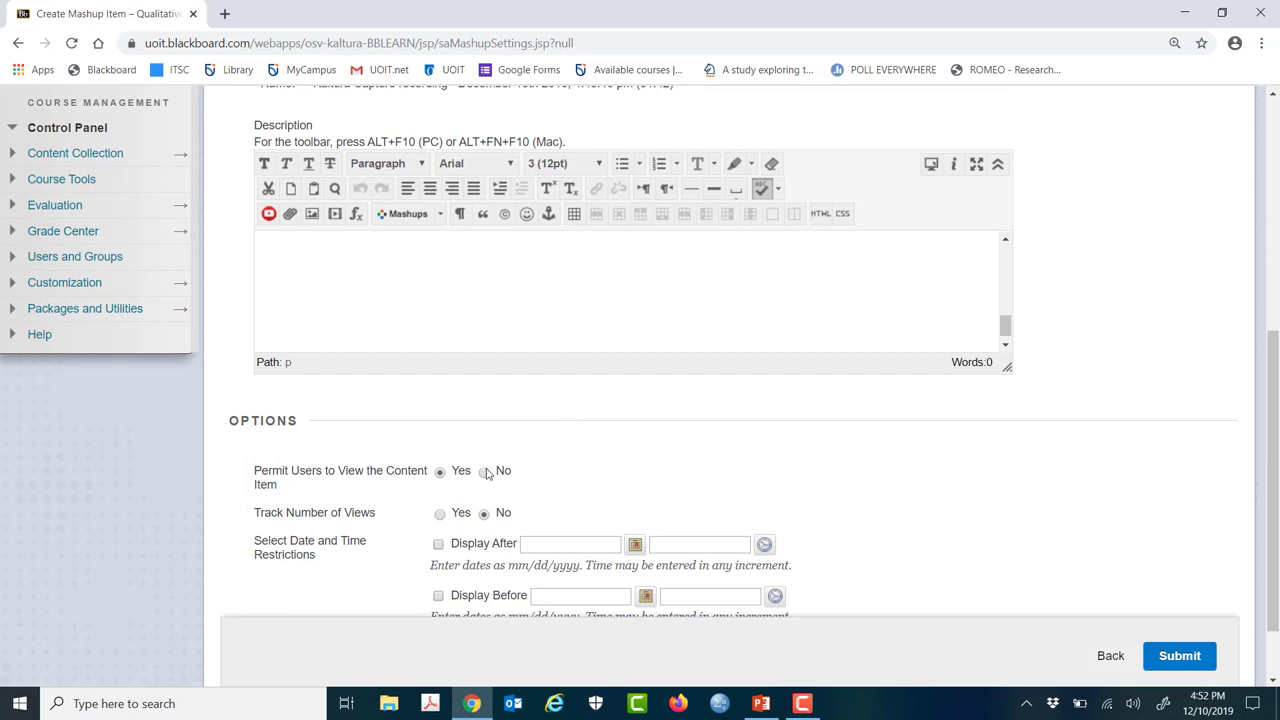
scroll(486, 476, "down", 1)
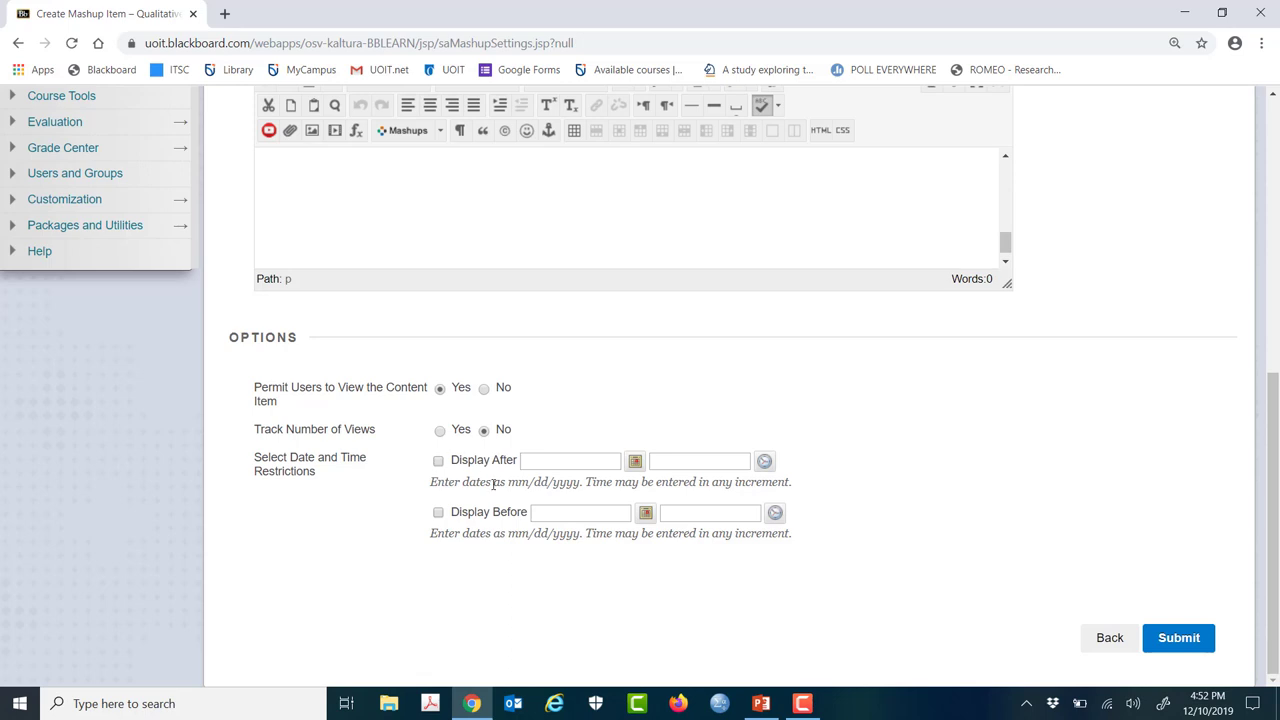
scroll(510, 516, "up", 1)
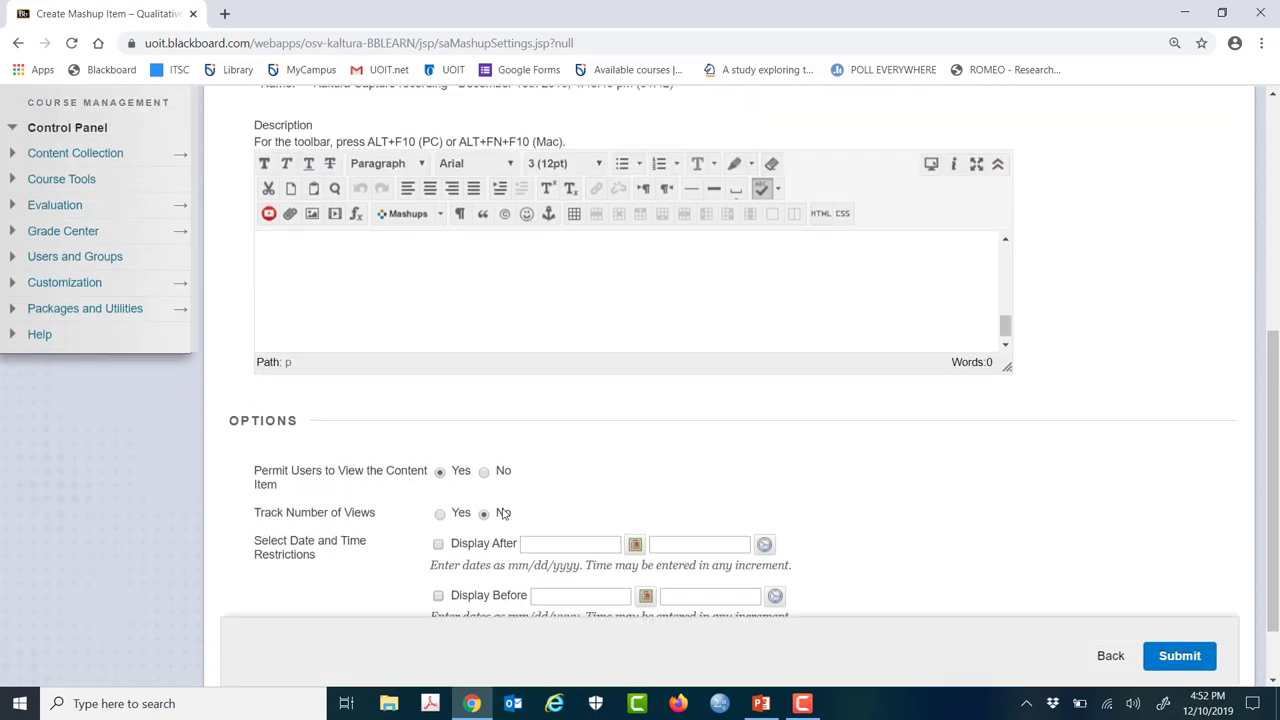
scroll(508, 508, "down", 1)
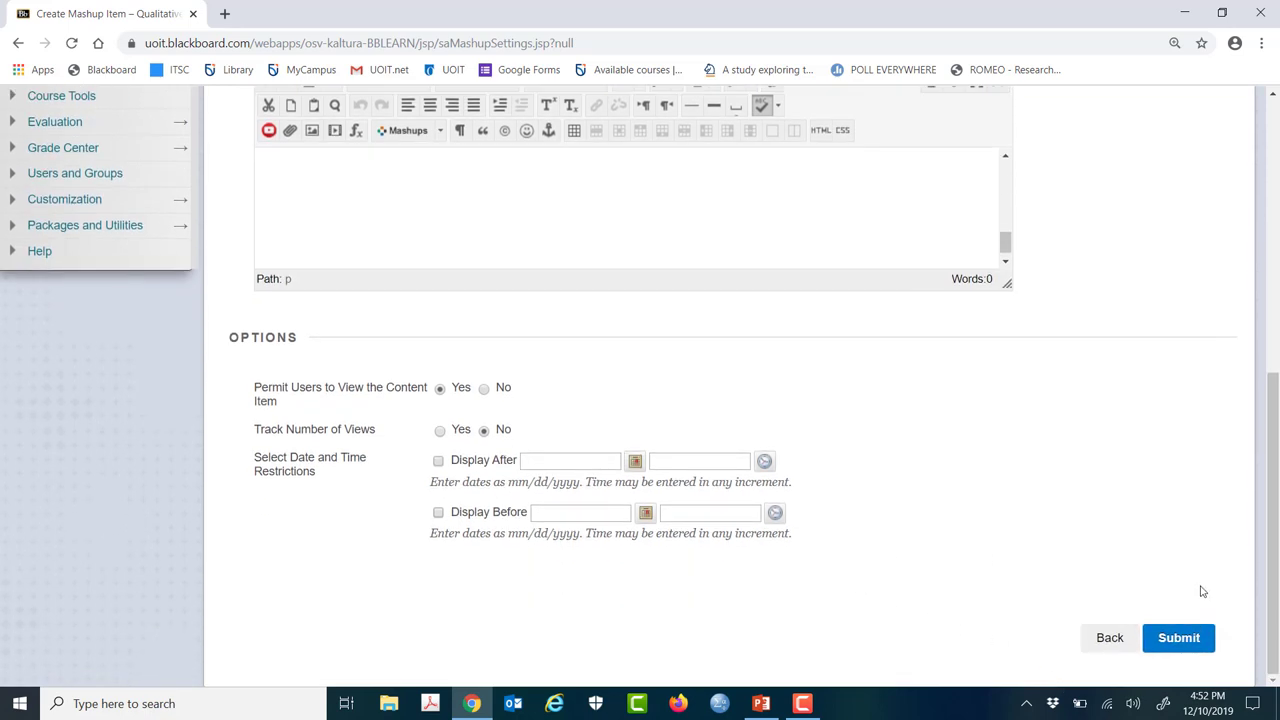
left_click(1190, 645)
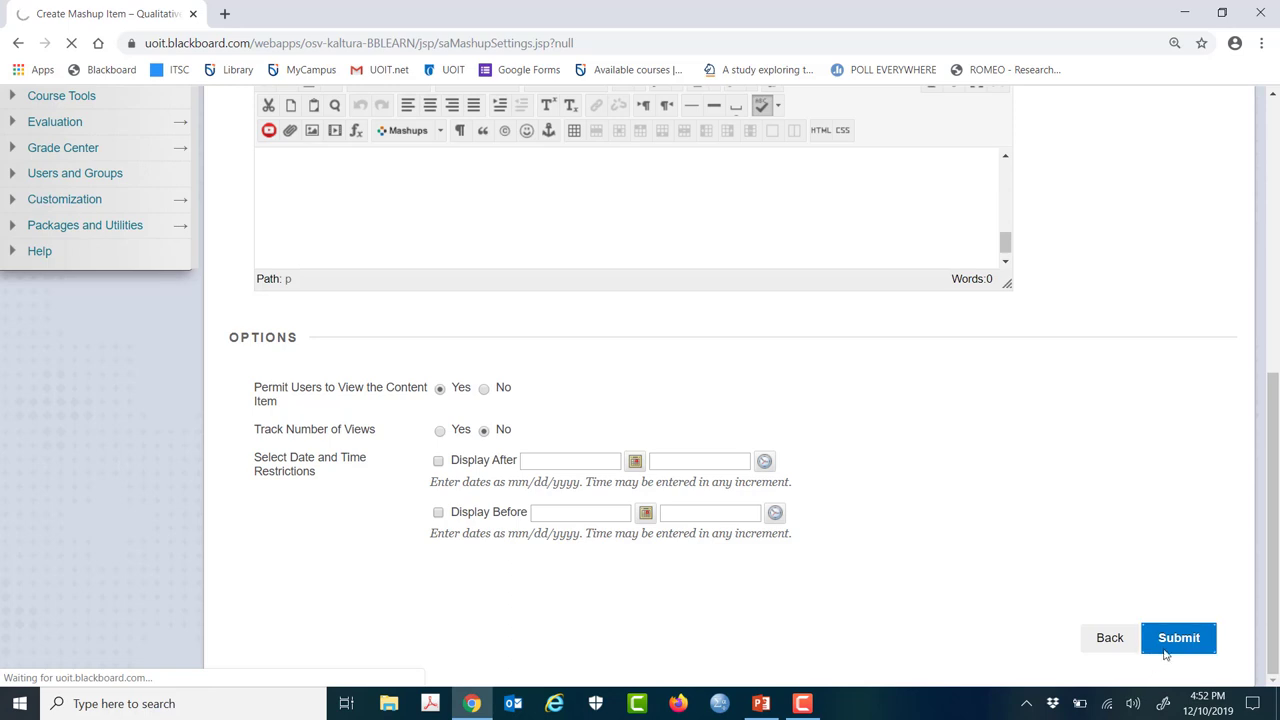
Check the WEEK 1_DEC 10_2019 item on the Content page, then return to My Institution.
scroll(997, 570, "down", 1)
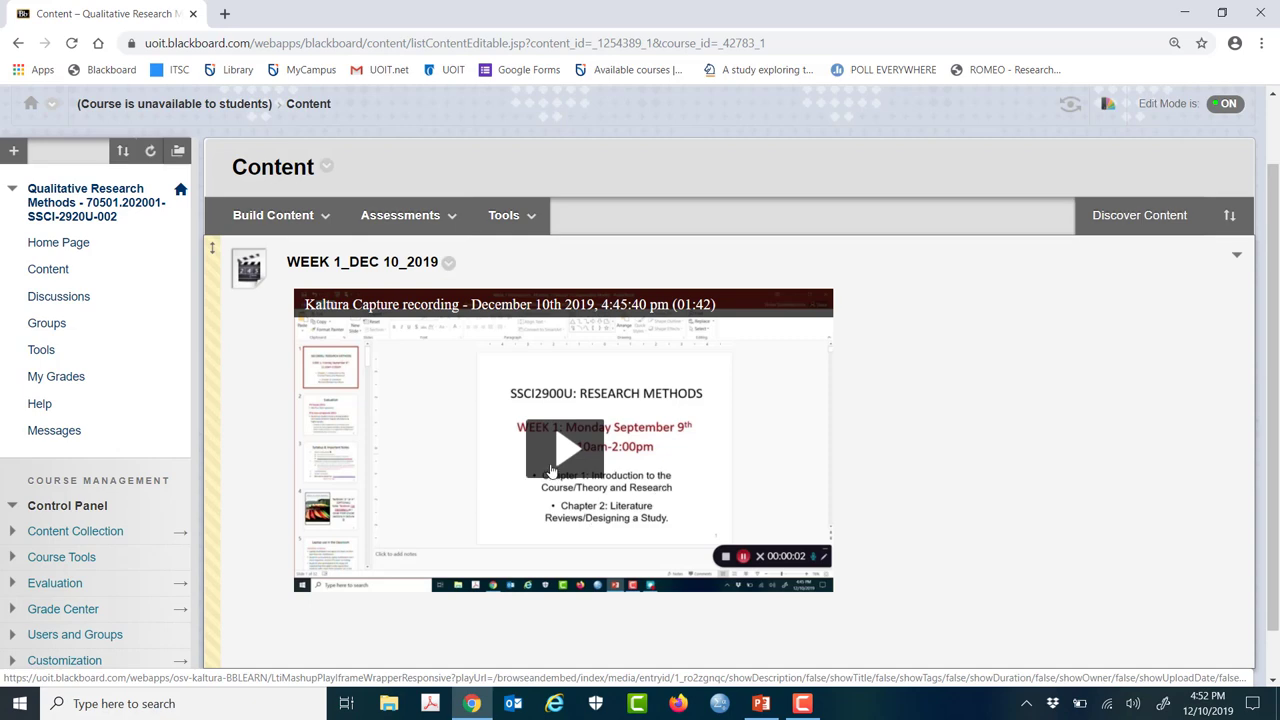
scroll(632, 490, "up", 1)
scroll(630, 490, "down", 1)
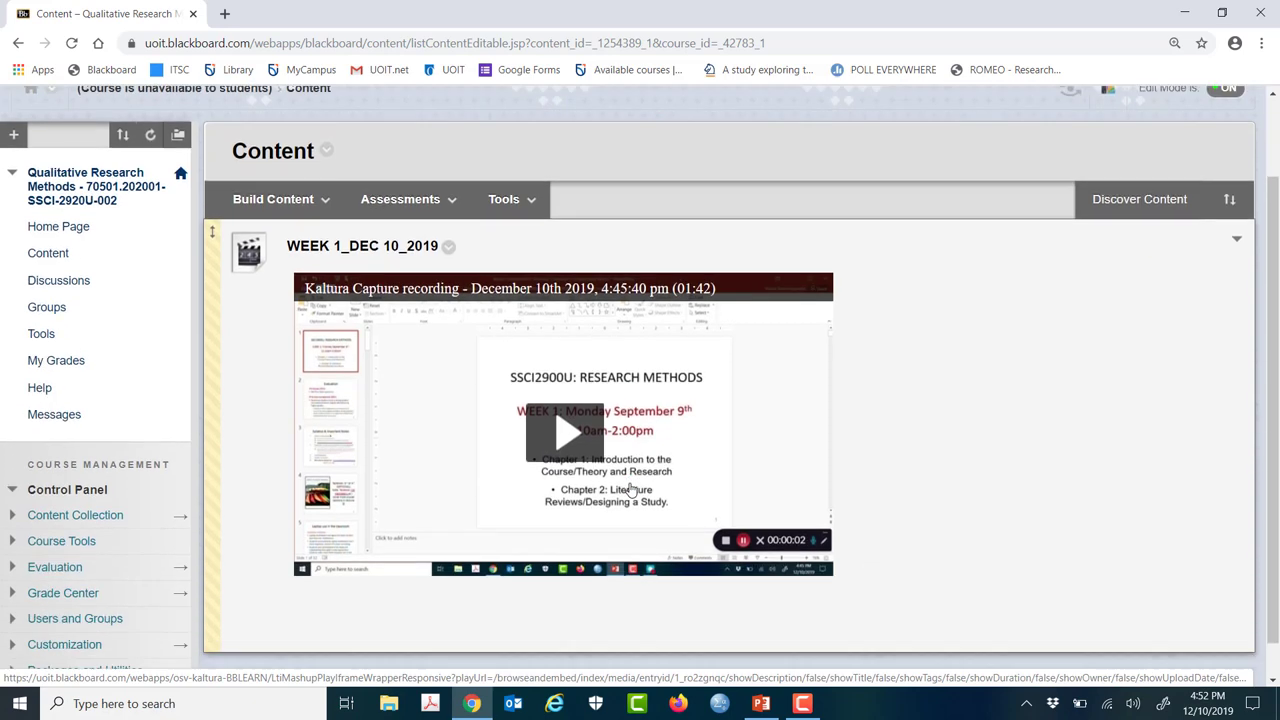
scroll(760, 566, "down", 1)
scroll(760, 566, "up", 2)
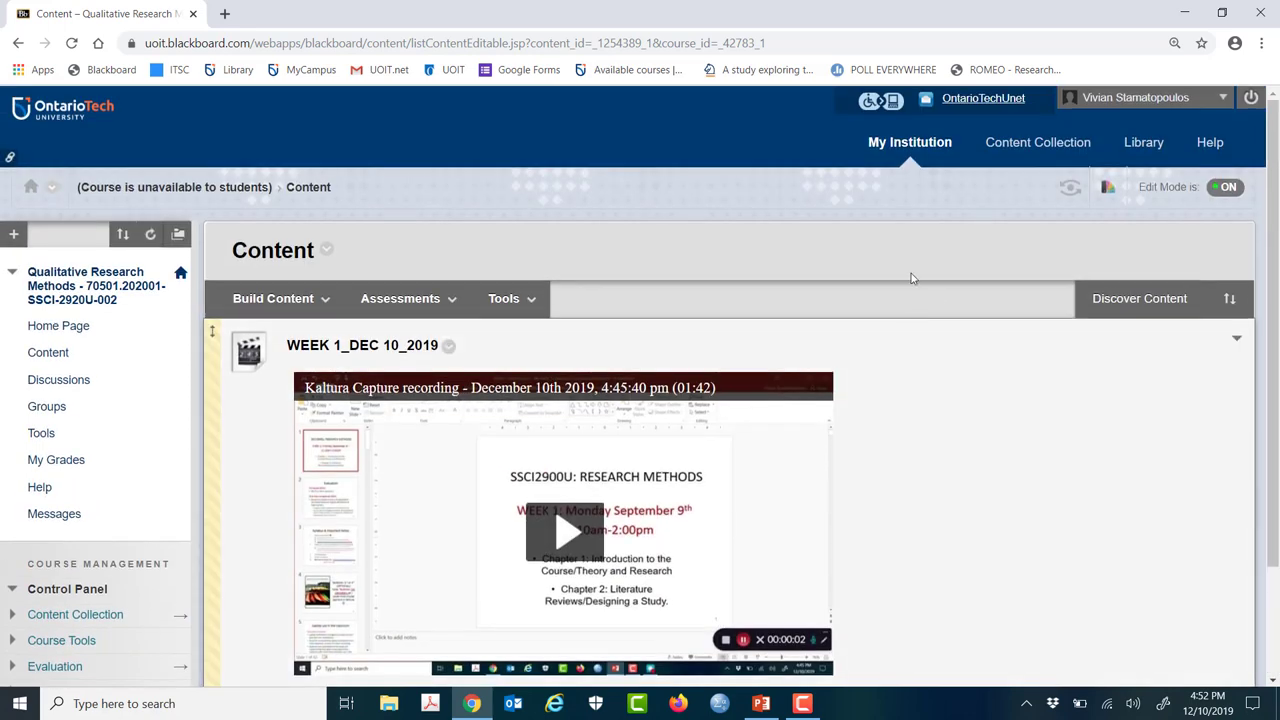
left_click(909, 142)
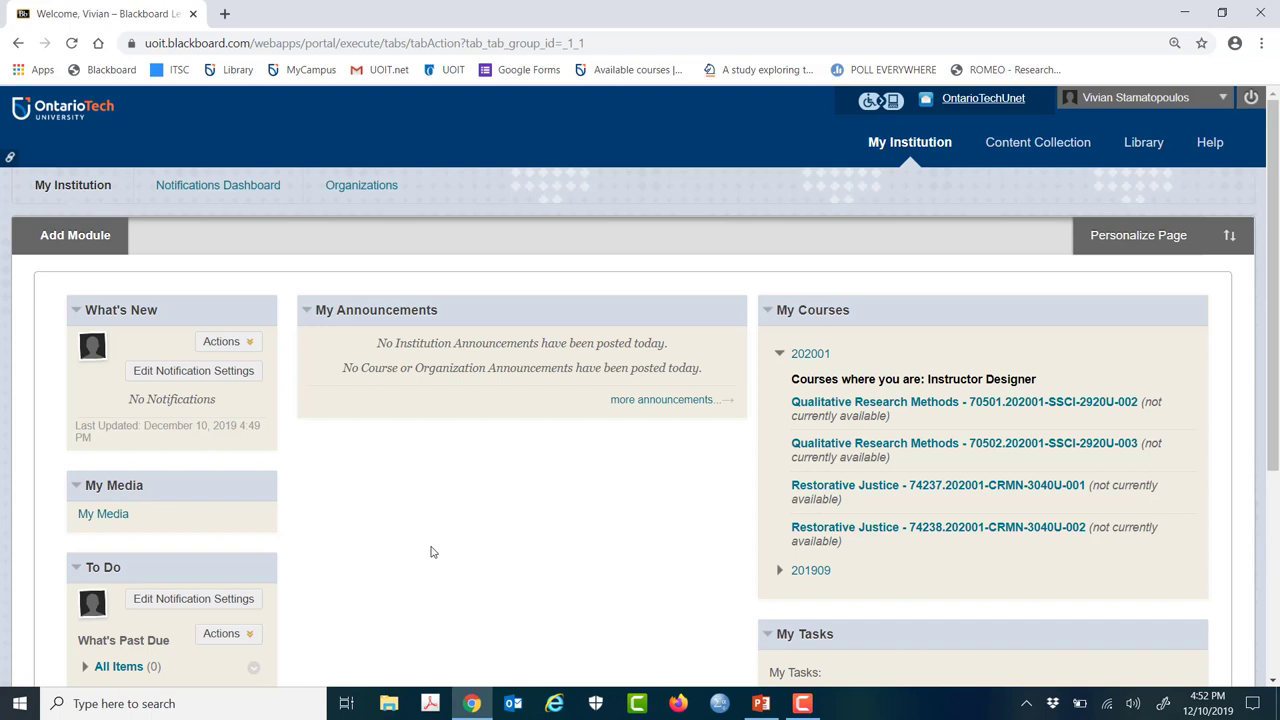
left_click(802, 706)
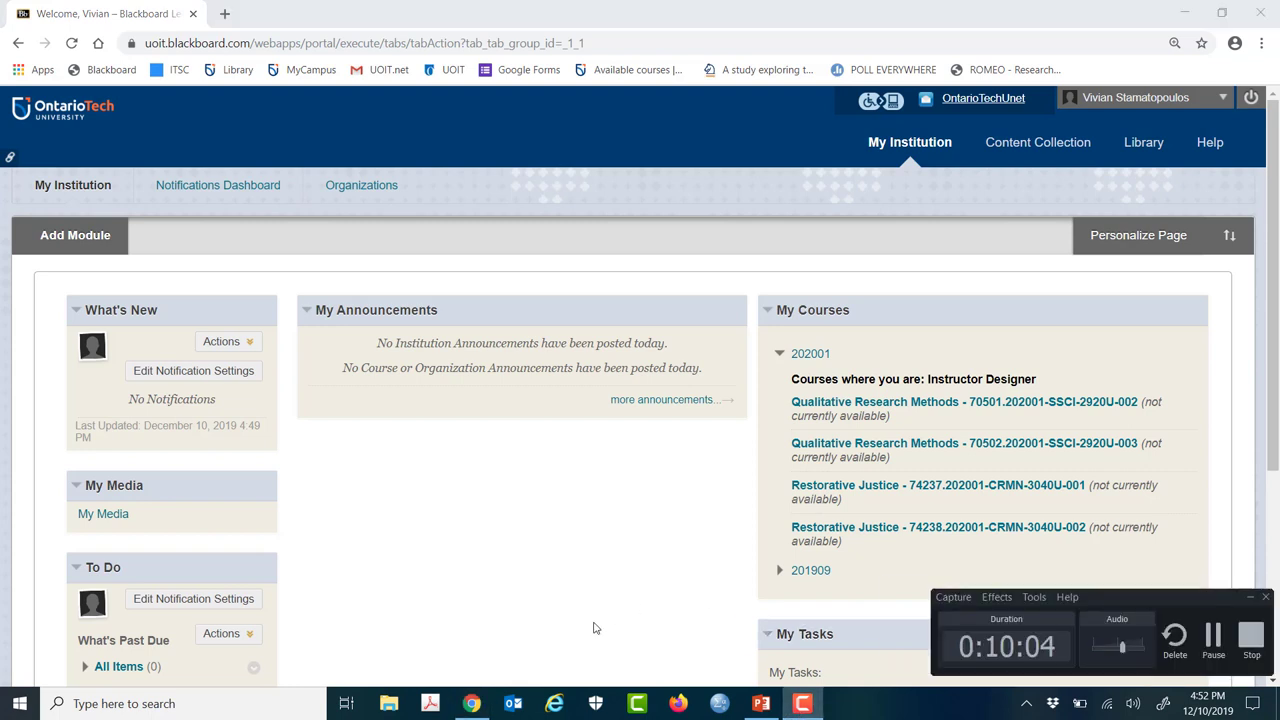